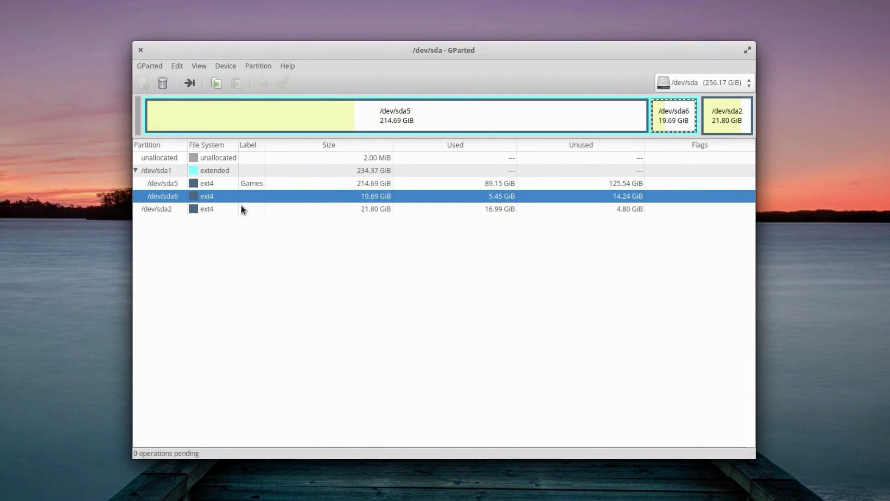
Step: Inspect the partitions on /dev/sda and /dev/sdb, including sda5 Games and sdb's EFI and root
{"action": "left_click", "coordinate": [249, 183]}
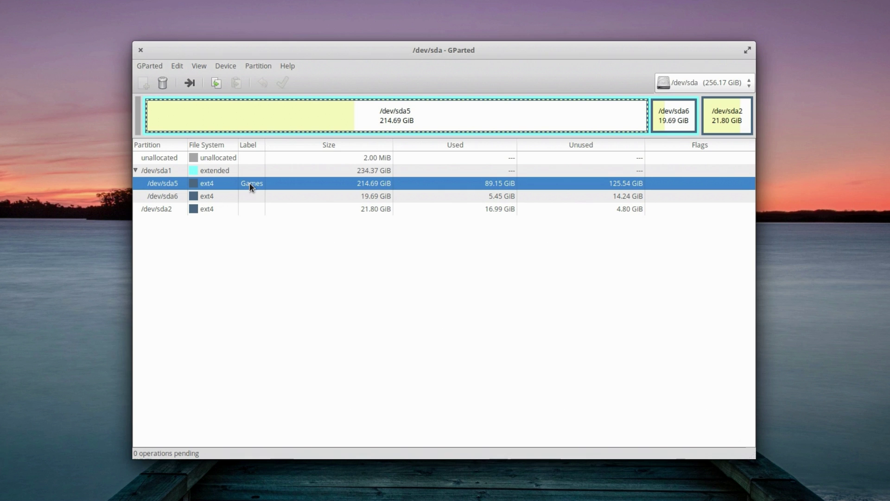
{"action": "right_click", "coordinate": [241, 183]}
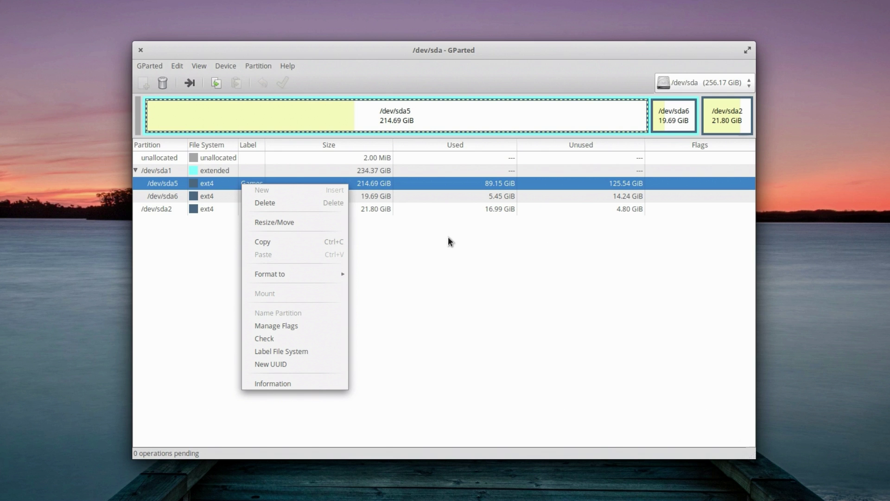
{"action": "left_click", "coordinate": [495, 186]}
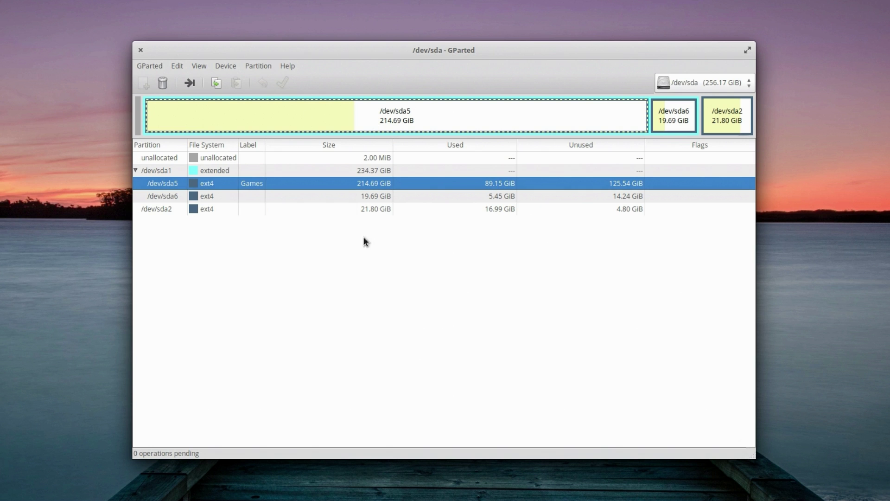
{"action": "left_click", "coordinate": [681, 84]}
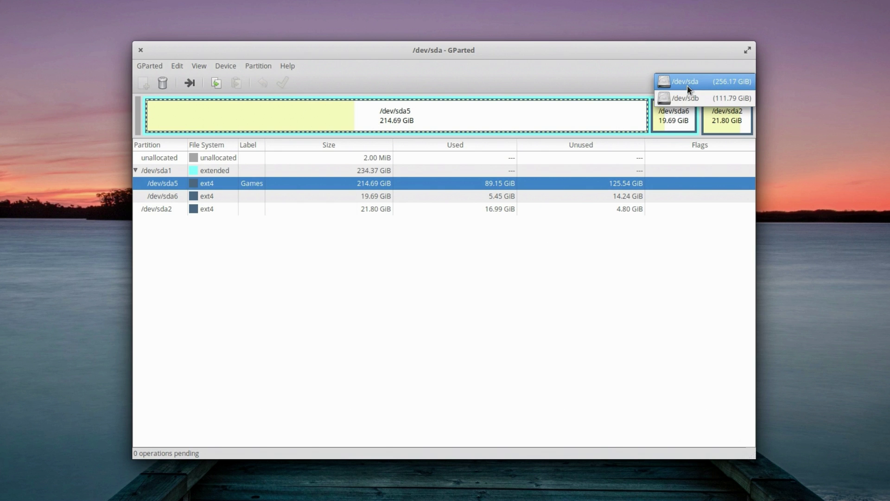
{"action": "left_click", "coordinate": [688, 98]}
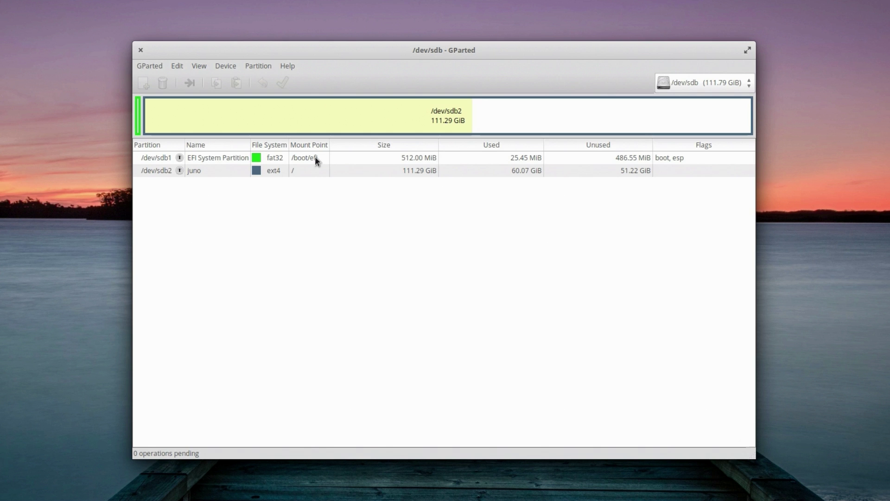
{"action": "left_click", "coordinate": [315, 156]}
{"action": "left_click", "coordinate": [376, 173]}
{"action": "left_click", "coordinate": [679, 86]}
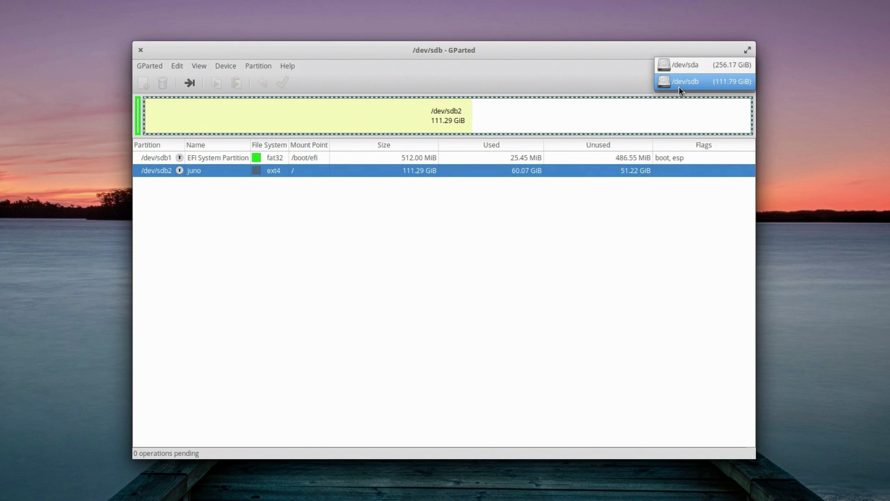
{"action": "left_click", "coordinate": [679, 67]}
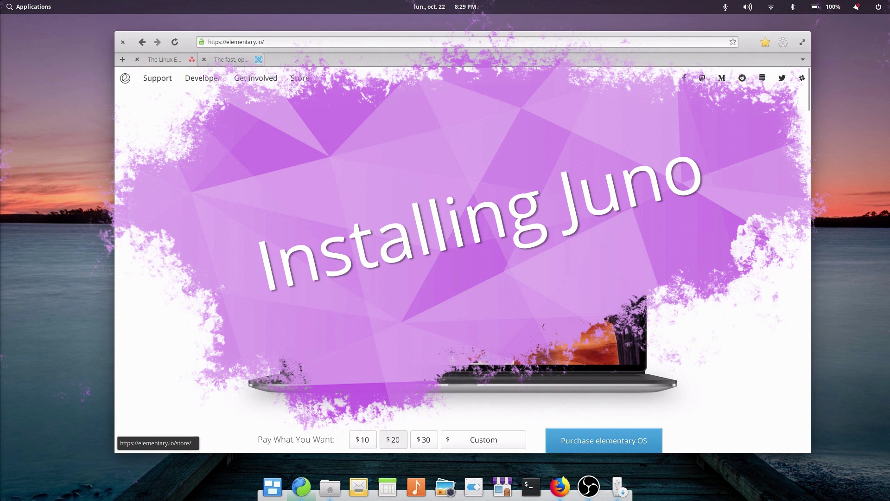
Step: Highlight the elementary.io site address in the address bar
{"action": "left_click", "coordinate": [200, 41]}
{"action": "left_click", "coordinate": [201, 41]}
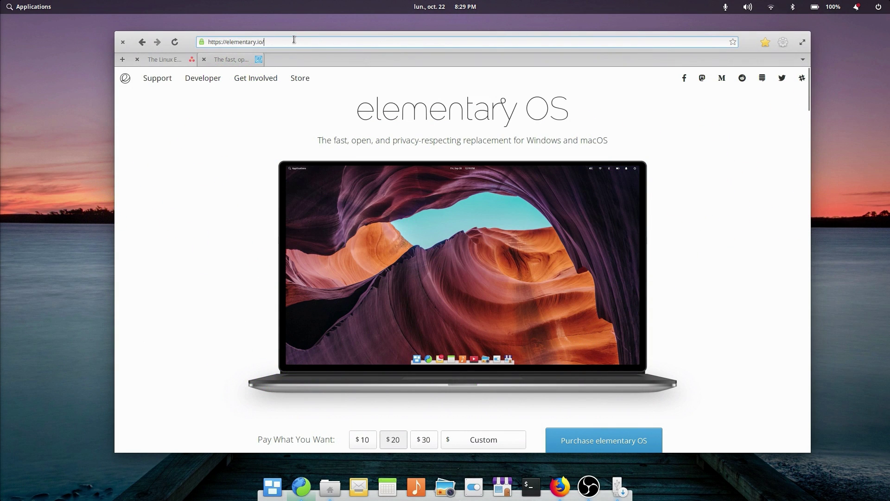
{"action": "left_click_drag", "start_coordinate": [265, 42], "coordinate": [200, 42]}
Step: Enter a custom amount of $0 and download the elementary OS 5.0 Juno ISO
{"action": "scroll", "coordinate": [678, 172], "scroll_direction": "down", "scroll_amount": 2}
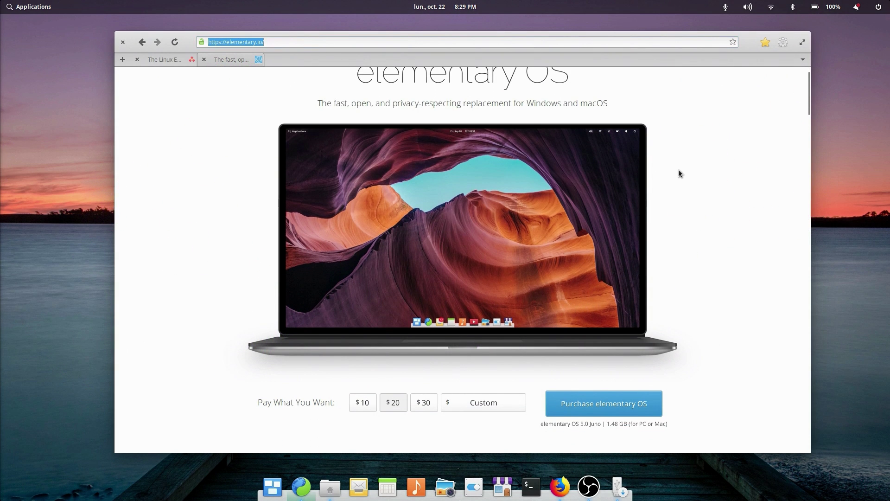
{"action": "left_click", "coordinate": [356, 403]}
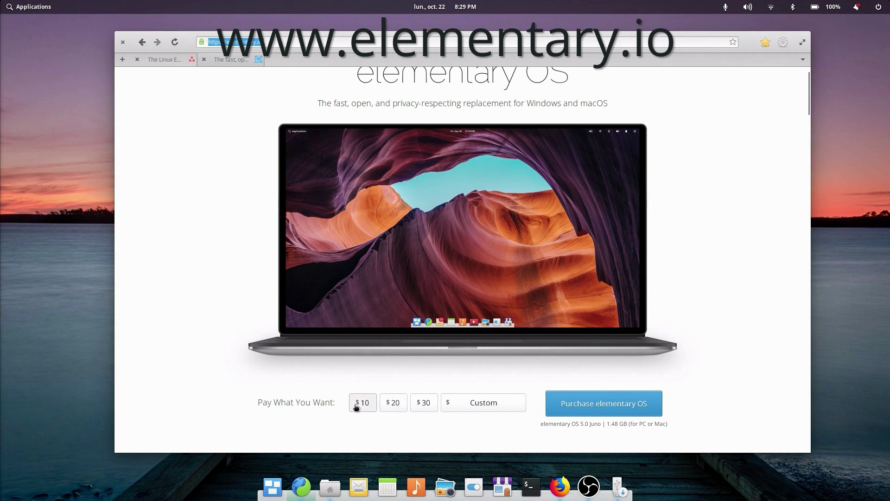
{"action": "left_click", "coordinate": [393, 402]}
{"action": "left_click", "coordinate": [423, 402]}
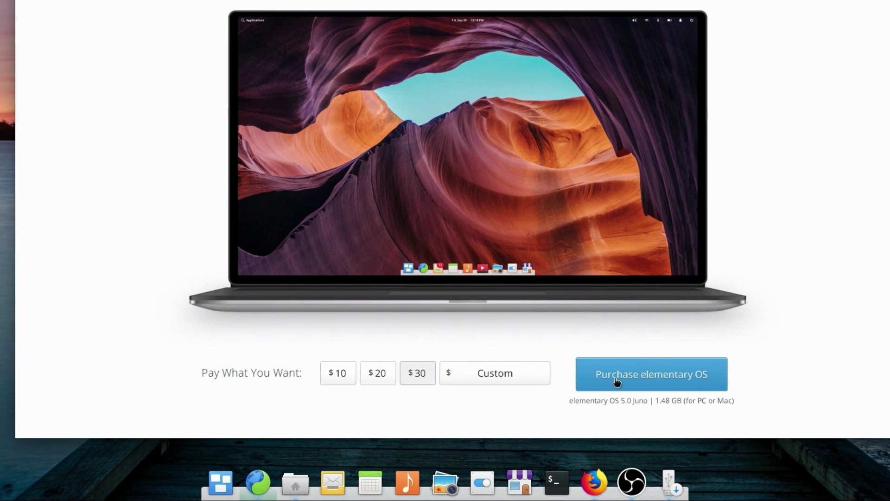
{"action": "left_click", "coordinate": [483, 401]}
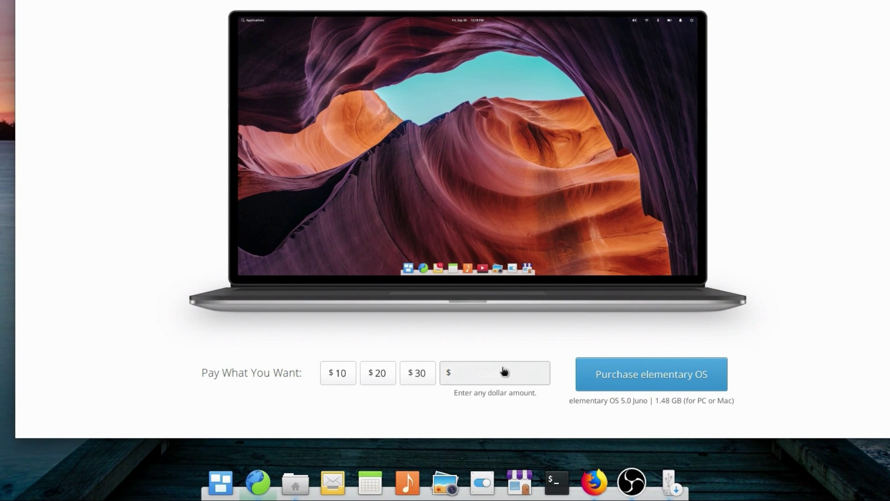
{"action": "type", "text": "0"}
{"action": "left_click", "coordinate": [637, 376]}
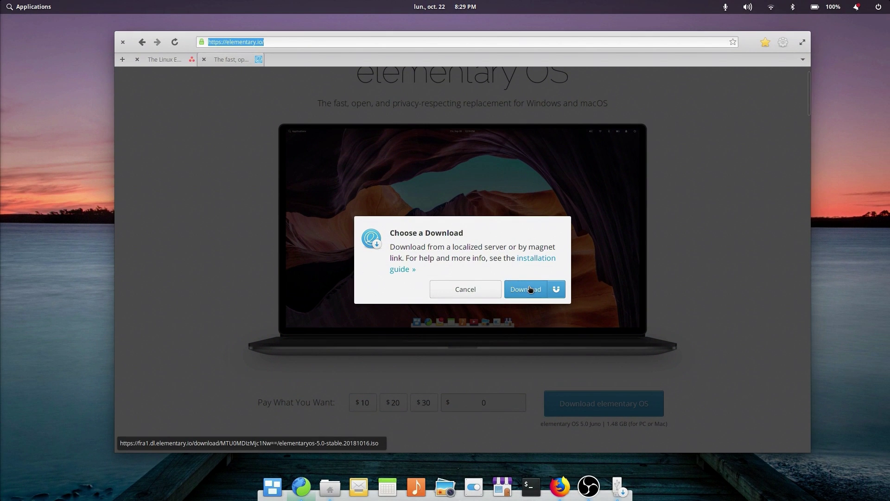
{"action": "left_click", "coordinate": [540, 254]}
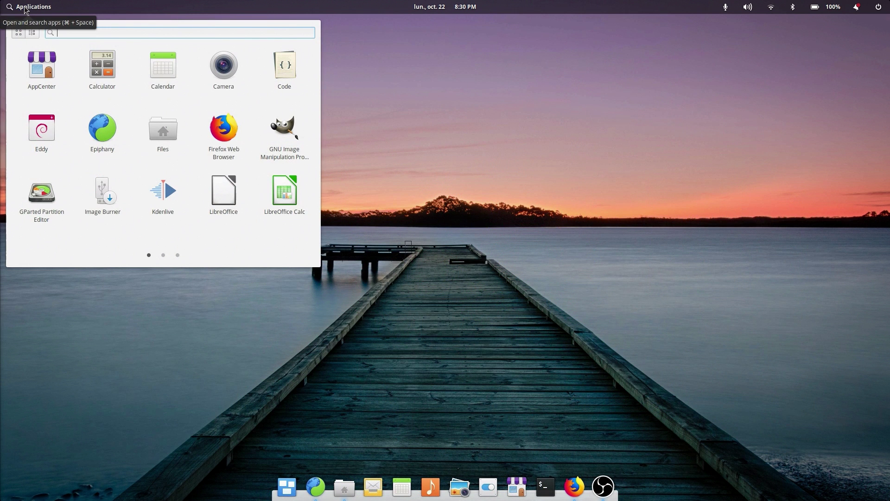
{"action": "type", "text": "image"}
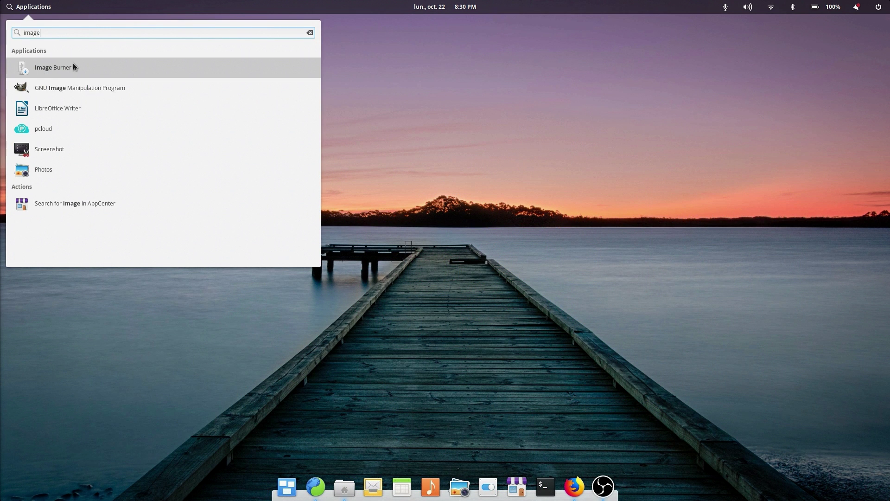
Step: Load elementaryos-5.0-rc2.20181012.iso from Downloads as the image in Image Burner
{"action": "left_click", "coordinate": [72, 66]}
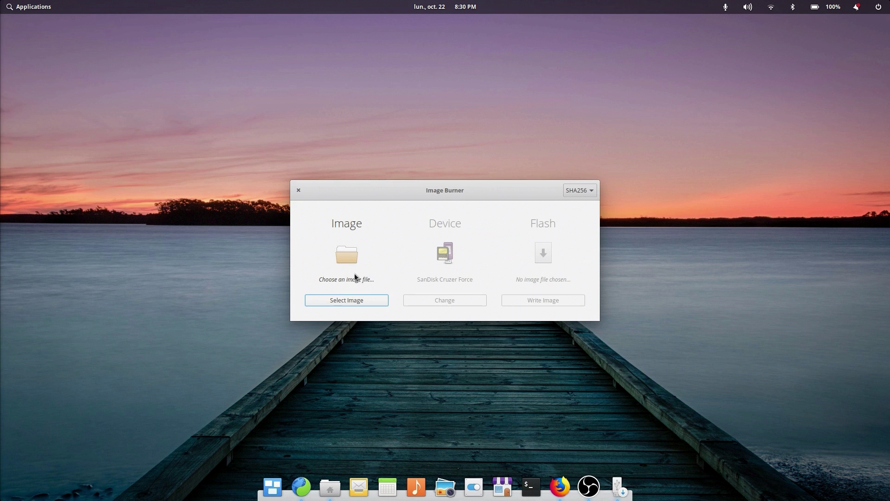
{"action": "left_click", "coordinate": [335, 300]}
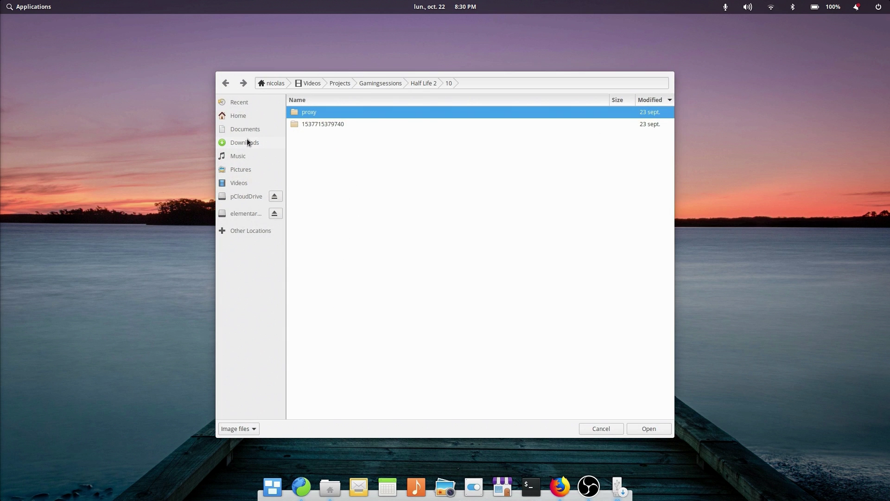
{"action": "left_click", "coordinate": [247, 142]}
{"action": "left_click", "coordinate": [325, 137]}
{"action": "double_click", "coordinate": [326, 136]}
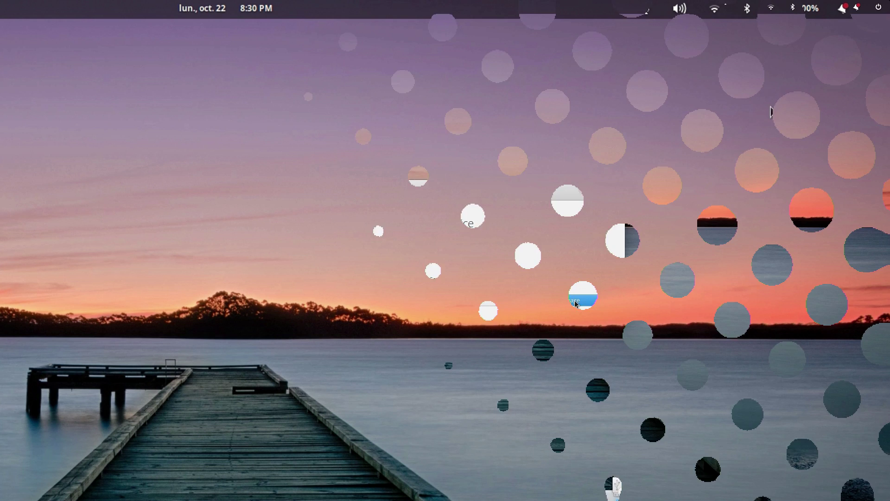
Step: Shut down, boot the live USB, start Install elementary and continue past the Welcome page
{"action": "left_click", "coordinate": [879, 8]}
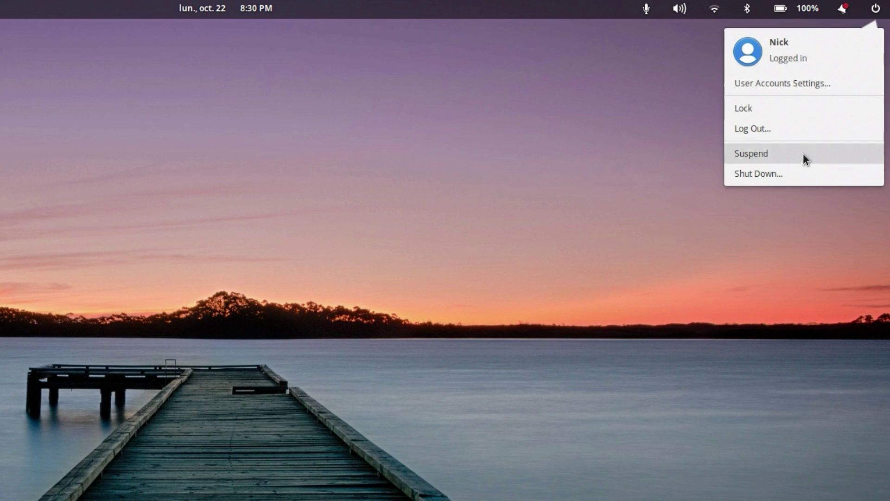
{"action": "left_click", "coordinate": [811, 172]}
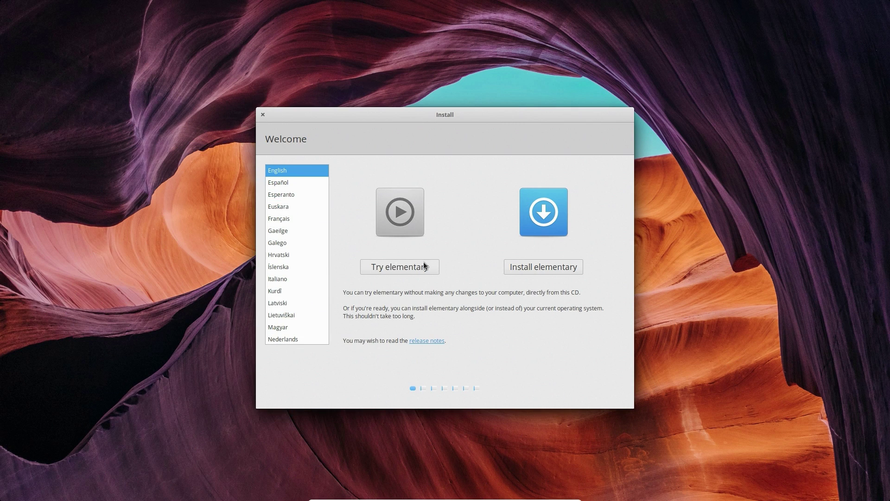
{"action": "left_click", "coordinate": [404, 265]}
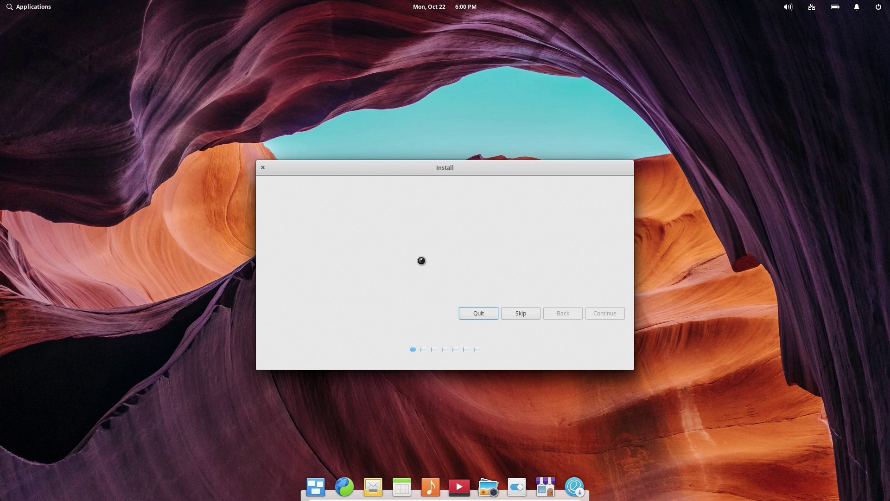
{"action": "left_click", "coordinate": [618, 329]}
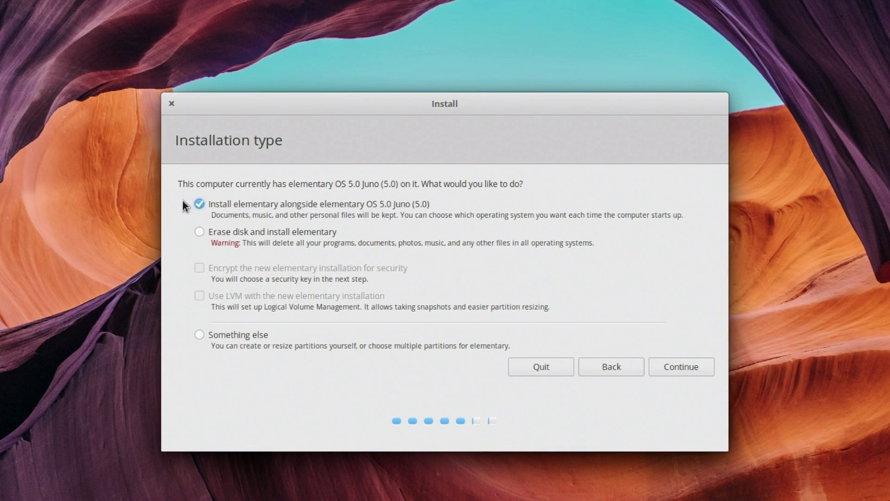
Step: Try the Erase disk option, review its warning, then switch back to Install alongside
{"action": "left_click", "coordinate": [202, 231]}
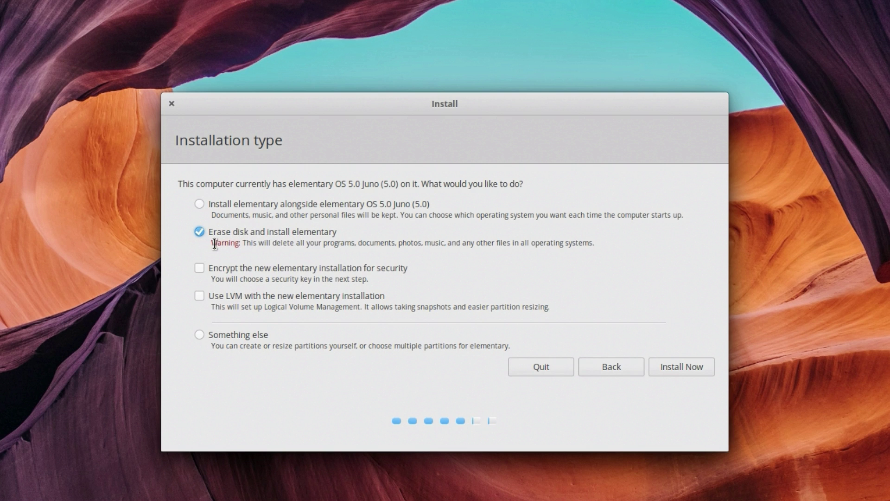
{"action": "left_click_drag", "start_coordinate": [215, 244], "coordinate": [600, 245]}
{"action": "left_click", "coordinate": [593, 244]}
{"action": "left_click", "coordinate": [250, 204]}
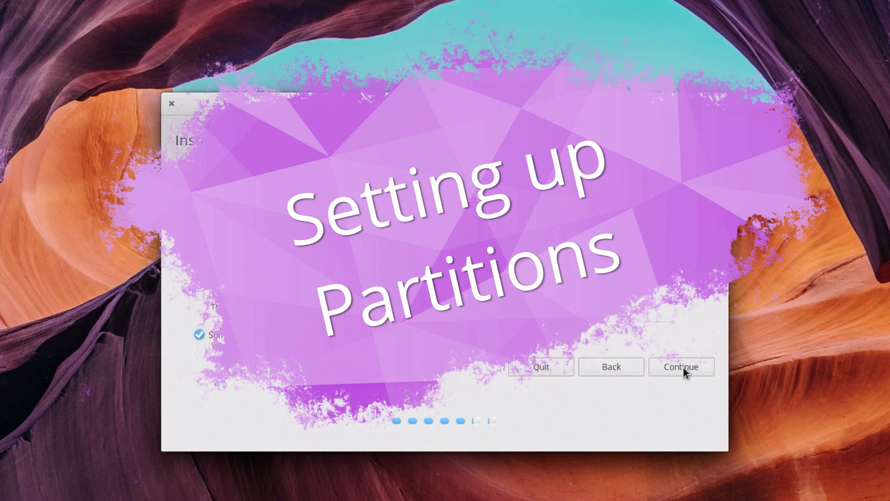
Step: Open the manual partition editor and compare the /dev/sda1 elementary OS and /dev/sda2 ext4 partitions
{"action": "left_click", "coordinate": [681, 366]}
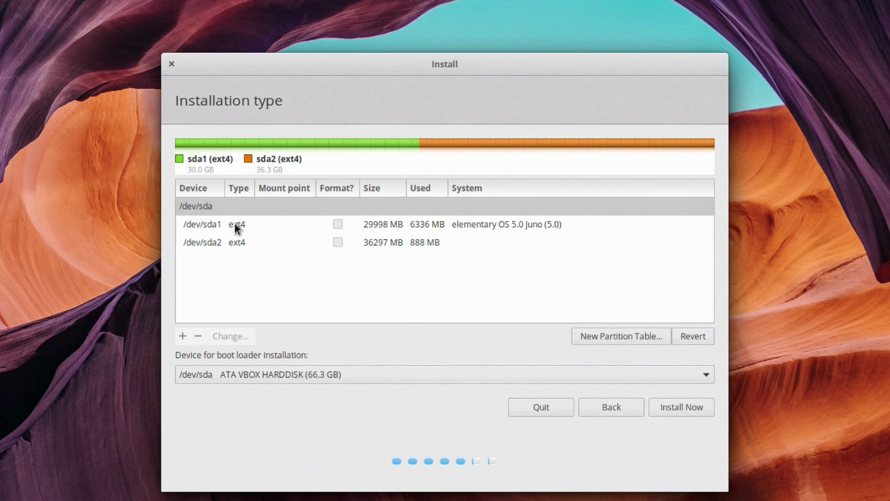
{"action": "left_click", "coordinate": [235, 223]}
{"action": "left_click", "coordinate": [235, 237]}
{"action": "left_click", "coordinate": [235, 224]}
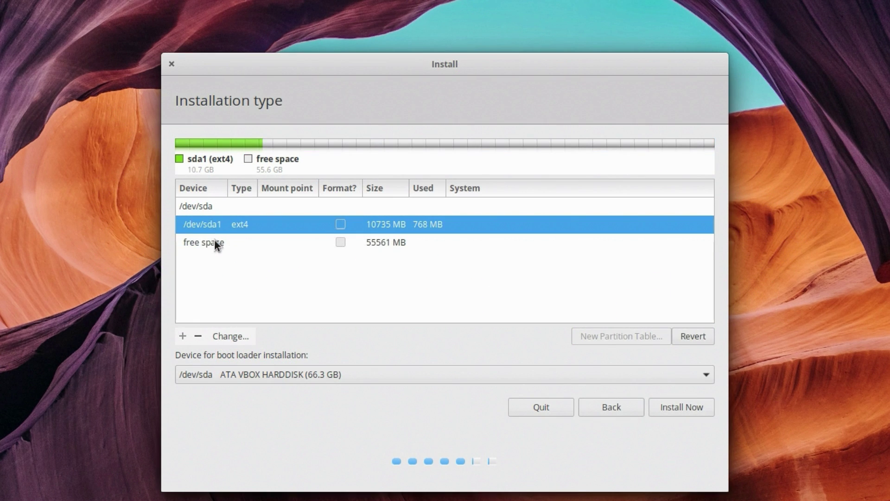
{"action": "left_click", "coordinate": [214, 243]}
{"action": "left_click", "coordinate": [215, 224]}
{"action": "left_click", "coordinate": [214, 242]}
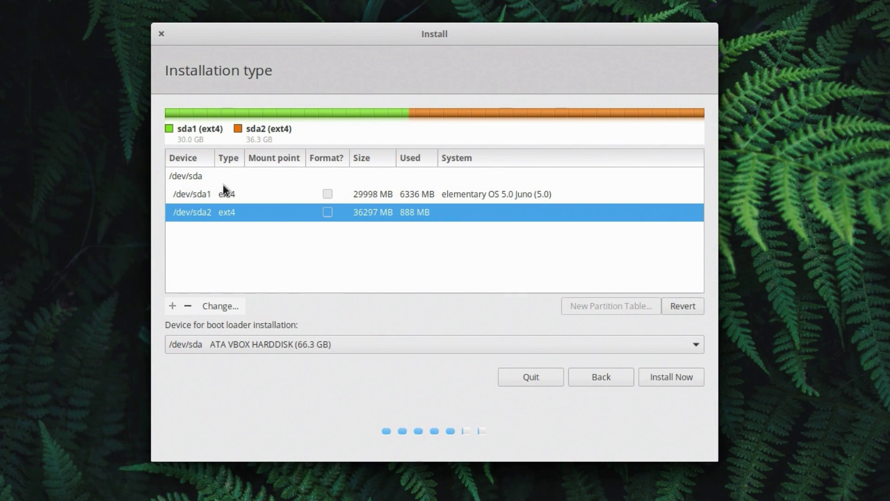
{"action": "left_click", "coordinate": [210, 194]}
{"action": "left_click", "coordinate": [238, 210]}
{"action": "left_click", "coordinate": [226, 196]}
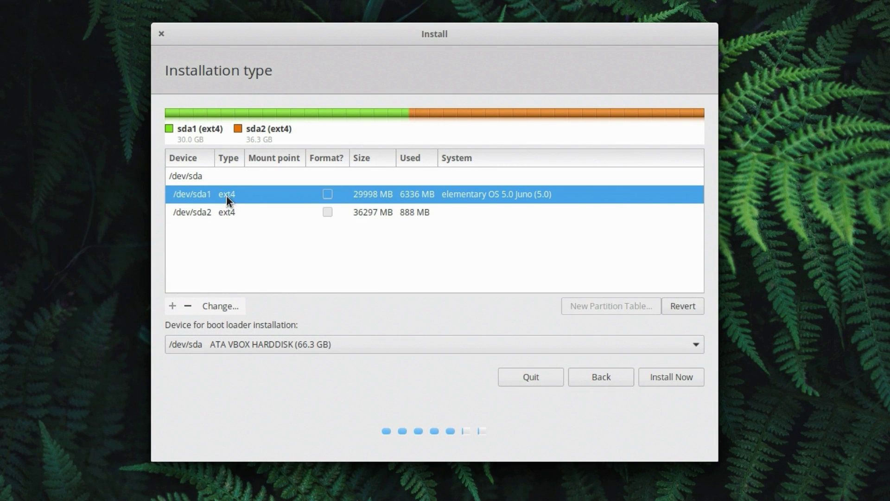
{"action": "left_click", "coordinate": [259, 212]}
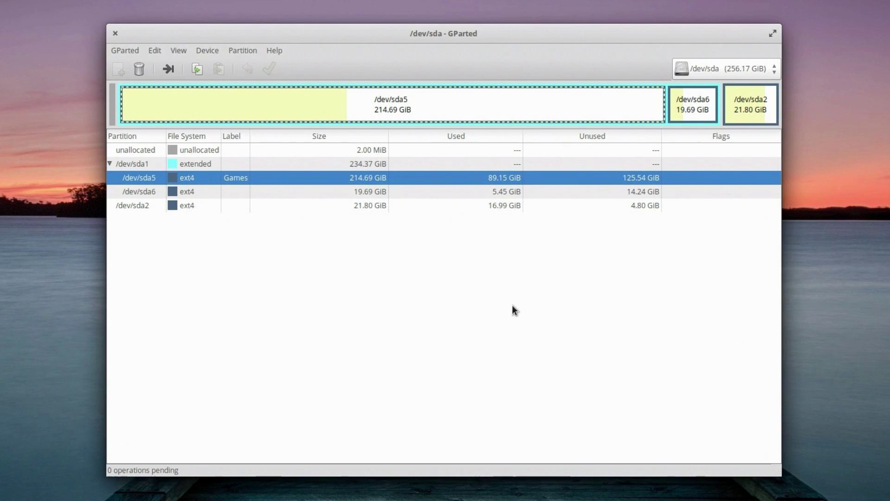
{"action": "left_click", "coordinate": [230, 191]}
{"action": "left_click", "coordinate": [224, 202]}
{"action": "right_click", "coordinate": [224, 177]}
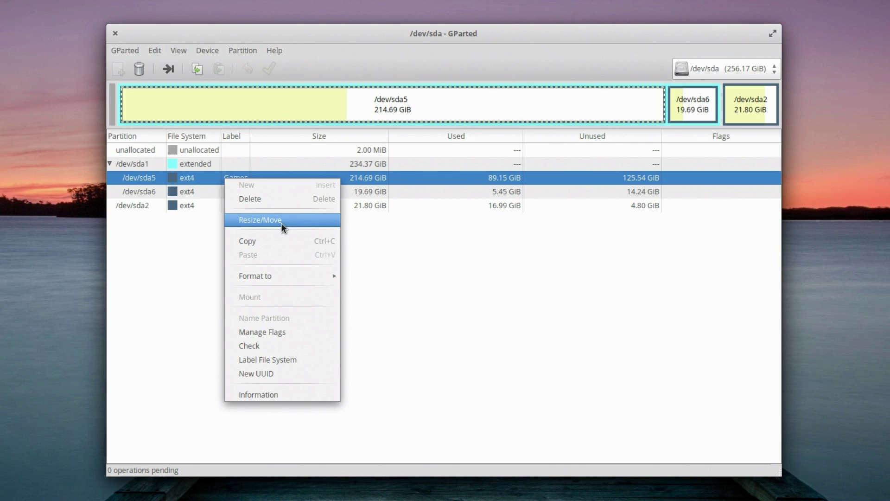
{"action": "left_click", "coordinate": [448, 229]}
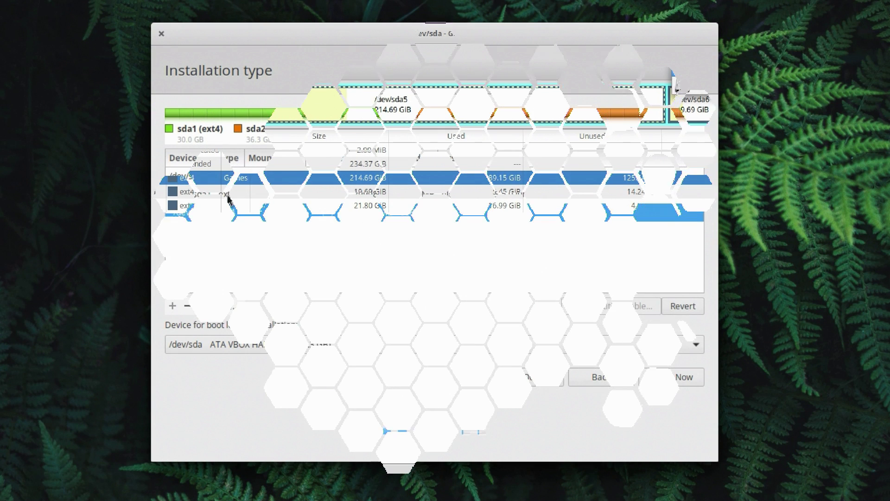
Step: Delete /dev/sda1 and /dev/sda2, leaving 66298 MB of free space on /dev/sda
{"action": "left_click", "coordinate": [232, 194]}
{"action": "left_click", "coordinate": [189, 305]}
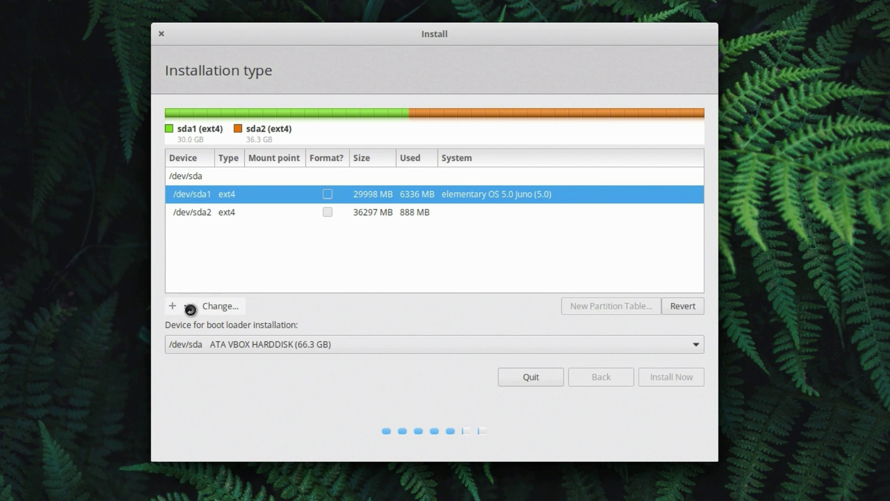
{"action": "left_click", "coordinate": [246, 213]}
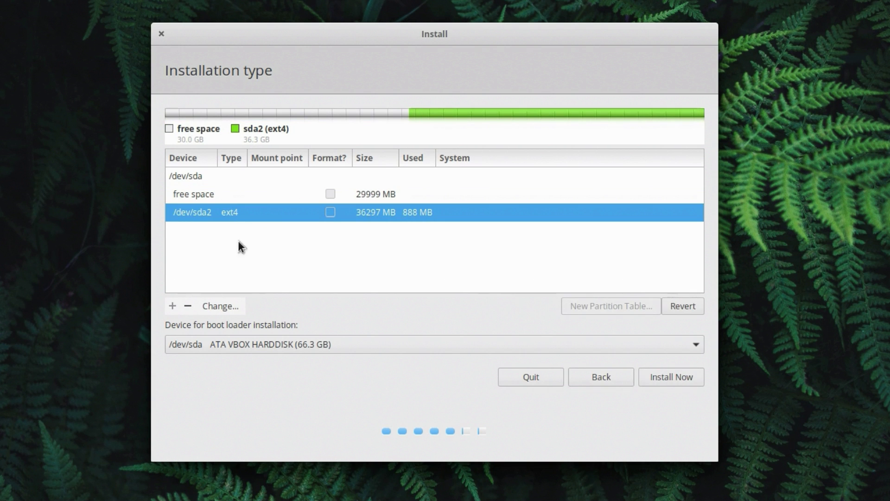
{"action": "left_click", "coordinate": [187, 306]}
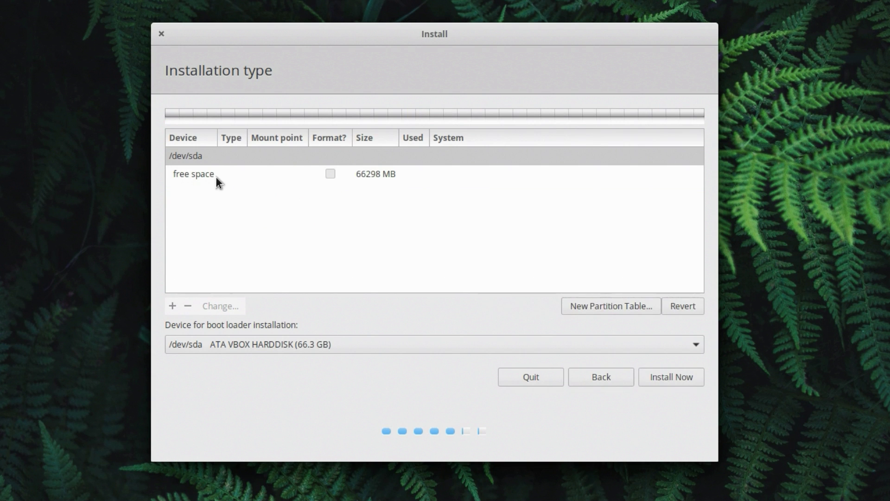
{"action": "left_click", "coordinate": [310, 187]}
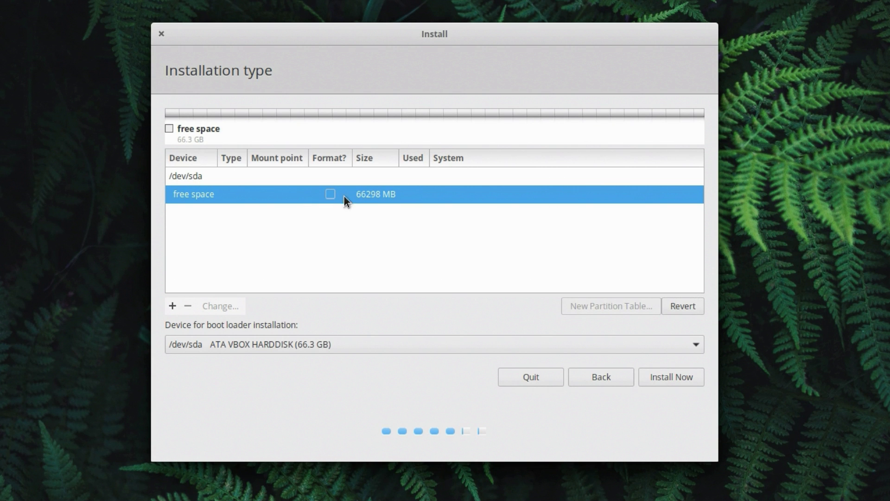
Step: Go back, choose Something else, and continue to the manual partition table
{"action": "left_click", "coordinate": [602, 382]}
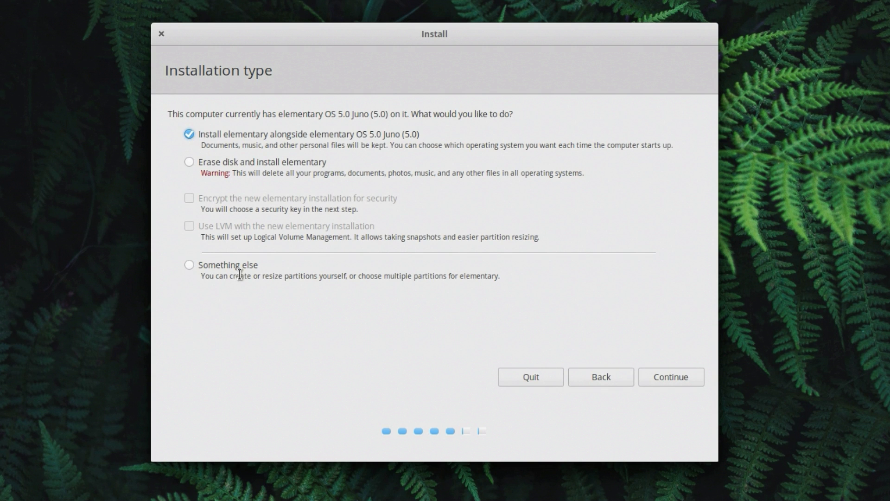
{"action": "left_click", "coordinate": [234, 266]}
{"action": "left_click", "coordinate": [652, 376]}
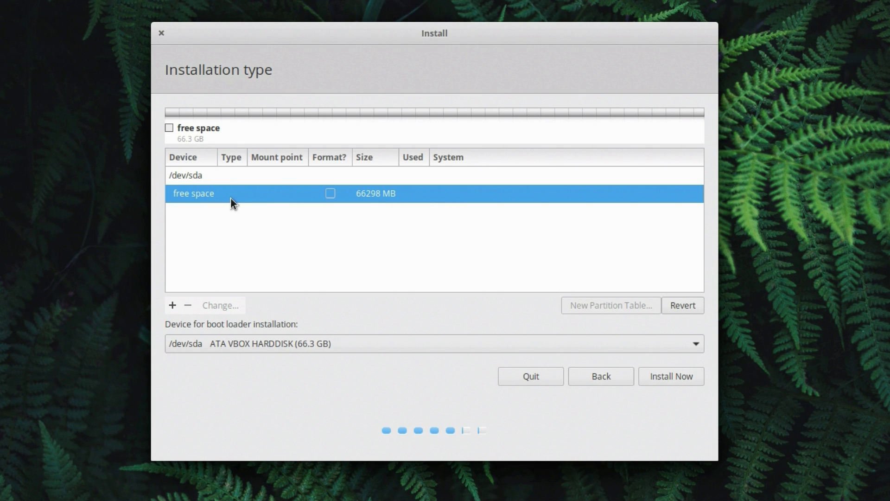
Step: Create a 30000 MB partition in the free space, trying logical type and end-of-space placement
{"action": "left_click", "coordinate": [171, 305]}
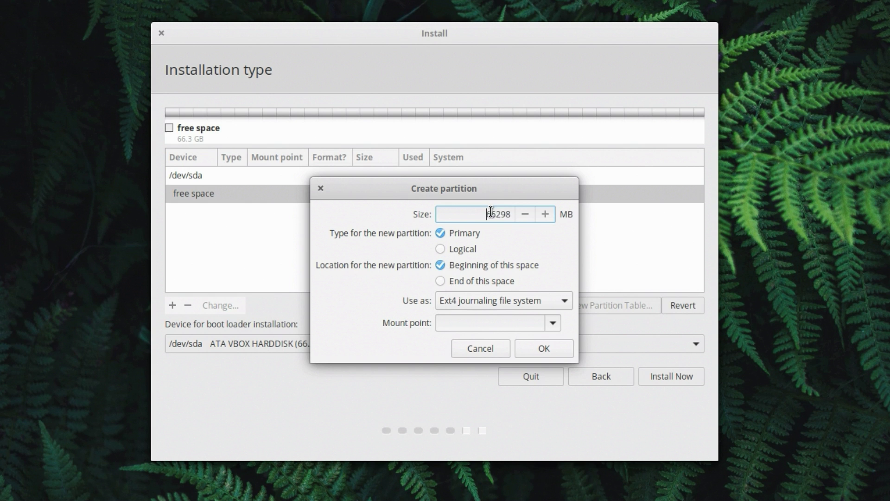
{"action": "left_click_drag", "start_coordinate": [461, 212], "coordinate": [506, 215]}
{"action": "type", "text": "30000"}
{"action": "left_click", "coordinate": [461, 251]}
{"action": "left_click", "coordinate": [441, 250]}
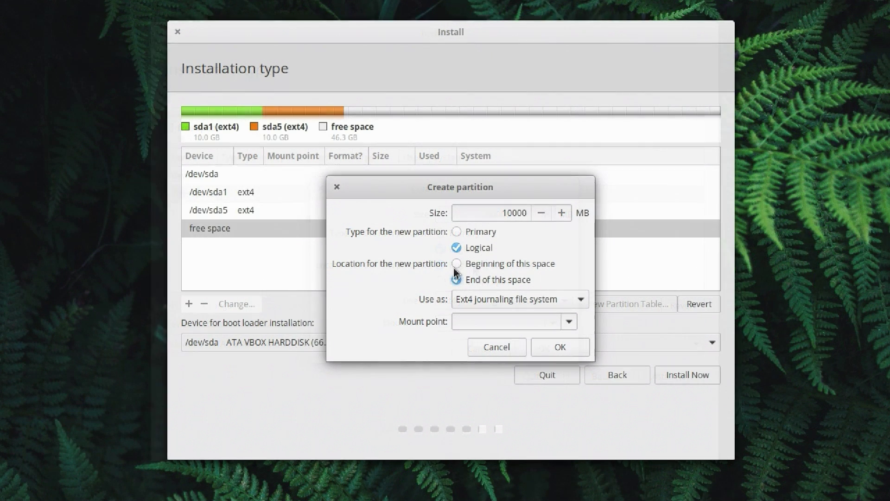
{"action": "left_click", "coordinate": [456, 280]}
{"action": "left_click", "coordinate": [558, 347]}
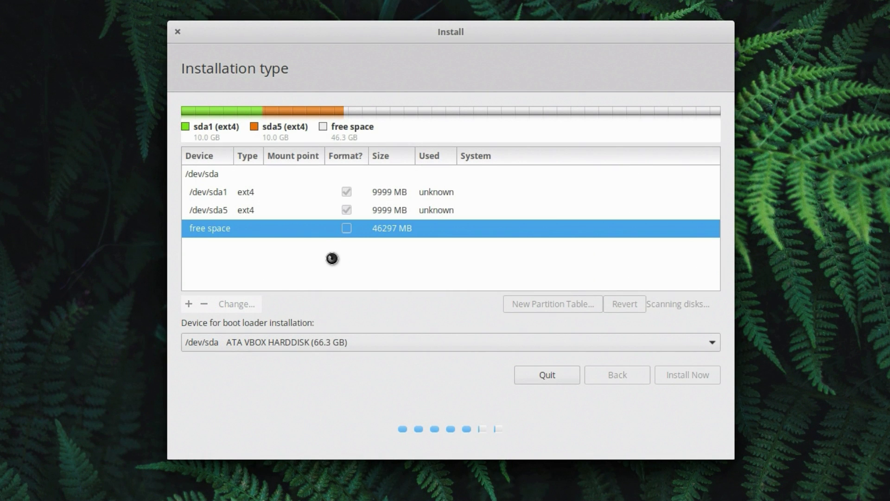
Step: Delete the /dev/sda5 partition and select the resulting 46297 MB free space
{"action": "left_click", "coordinate": [215, 210]}
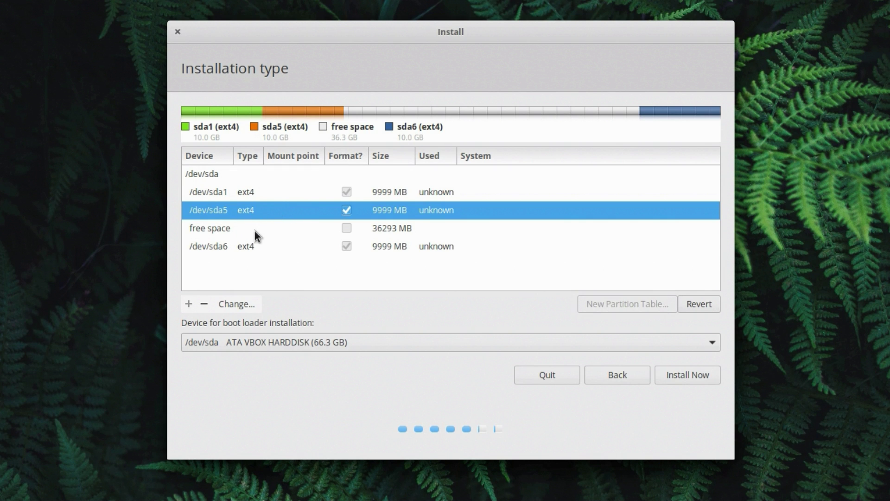
{"action": "left_click", "coordinate": [204, 303]}
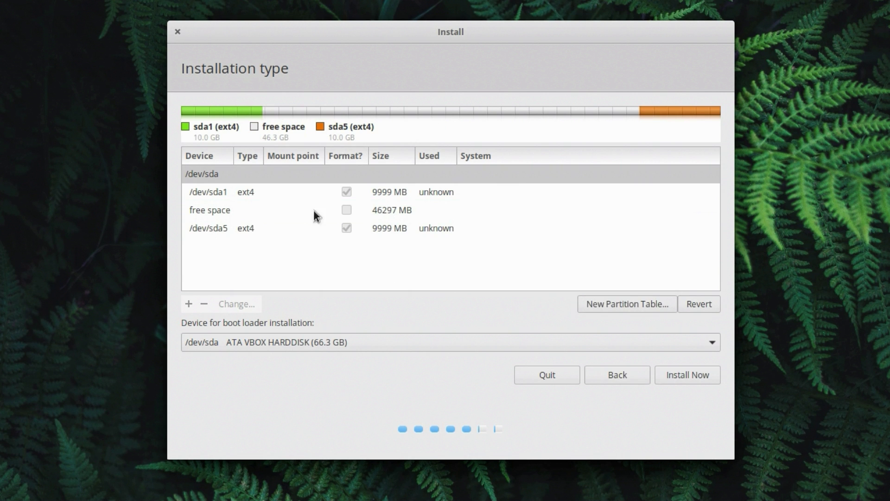
{"action": "left_click", "coordinate": [252, 212]}
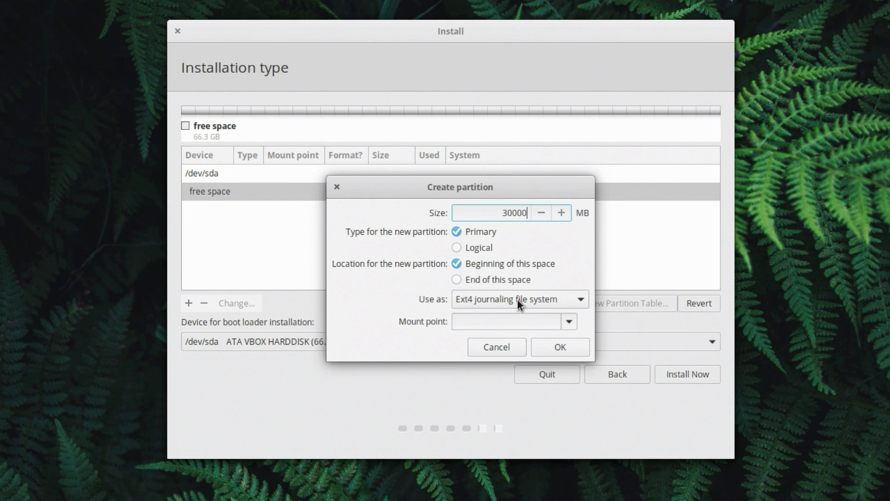
{"action": "left_click", "coordinate": [533, 299]}
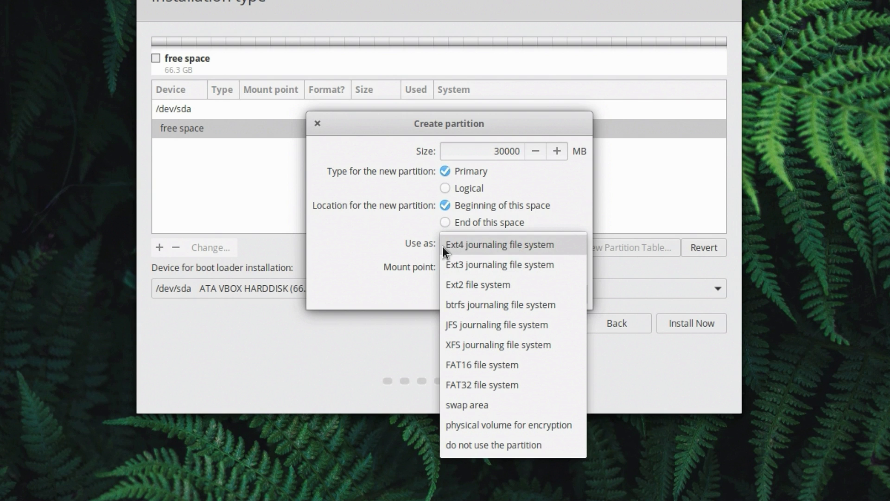
{"action": "left_click", "coordinate": [474, 244]}
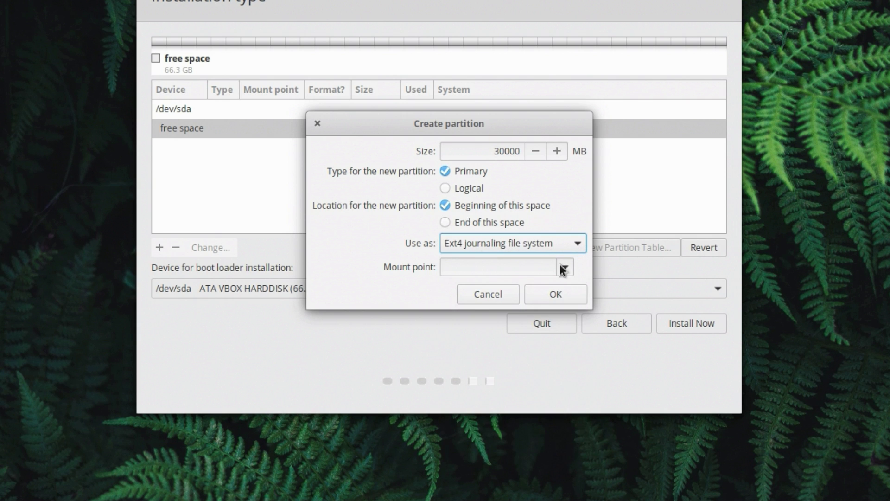
{"action": "left_click_drag", "start_coordinate": [374, 271], "coordinate": [438, 267]}
{"action": "left_click", "coordinate": [433, 263]}
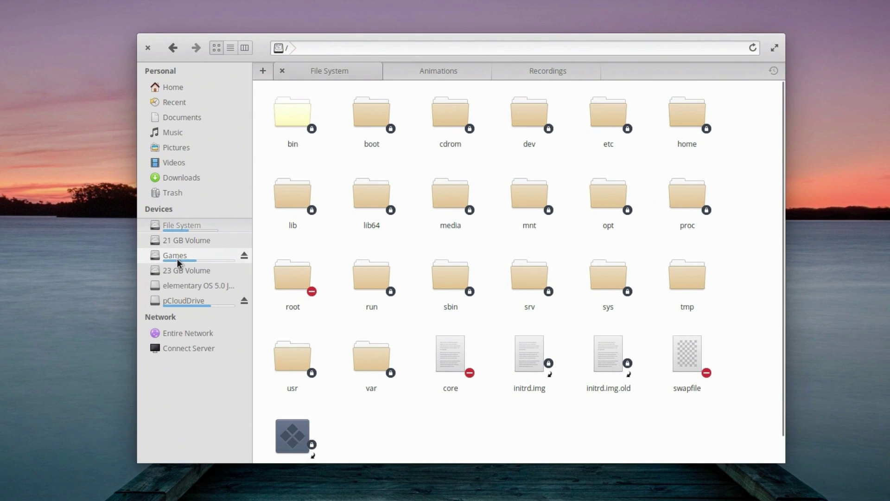
Step: Open the Games drive, view its /media mount path, then browse File System > media > user folder > Games
{"action": "left_click", "coordinate": [179, 257]}
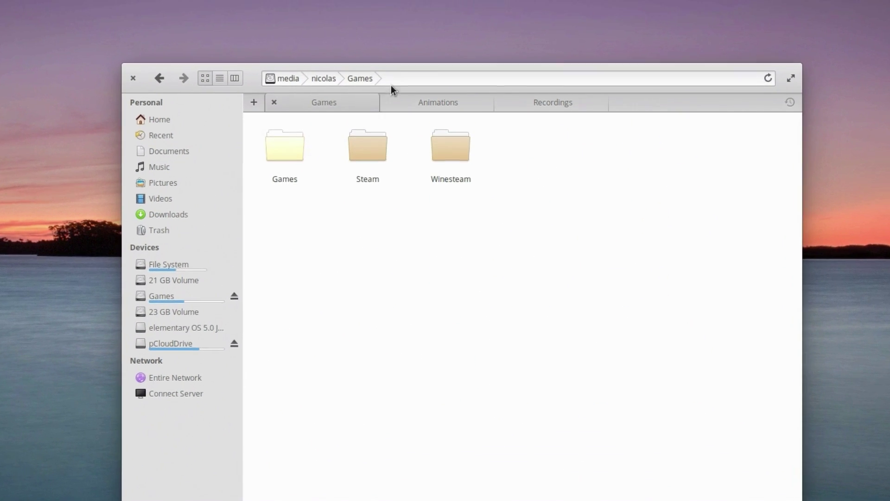
{"action": "left_click", "coordinate": [414, 48]}
{"action": "left_click", "coordinate": [417, 48]}
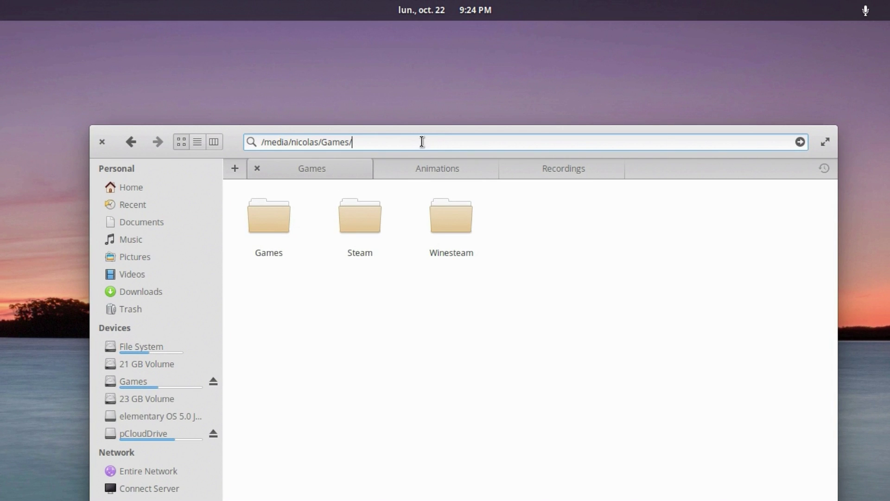
{"action": "left_click_drag", "start_coordinate": [422, 142], "coordinate": [289, 142]}
{"action": "left_click", "coordinate": [260, 141]}
{"action": "left_click", "coordinate": [284, 142]}
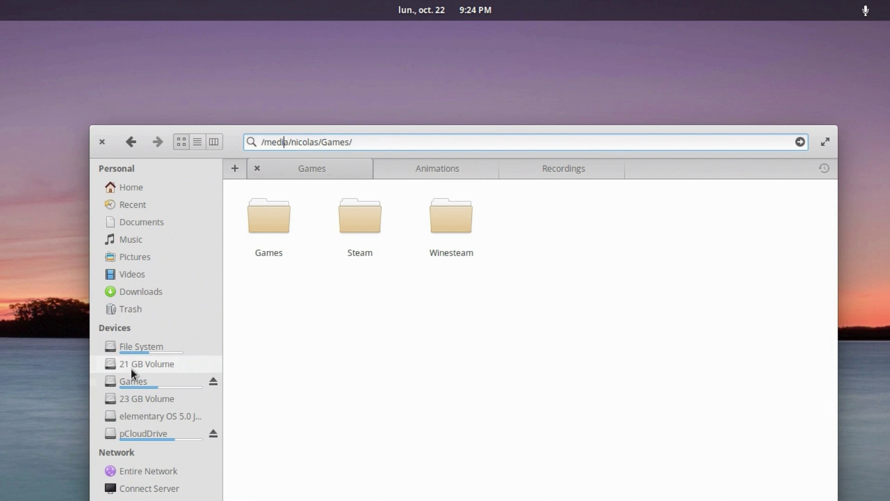
{"action": "left_click", "coordinate": [151, 346]}
{"action": "left_click", "coordinate": [443, 315]}
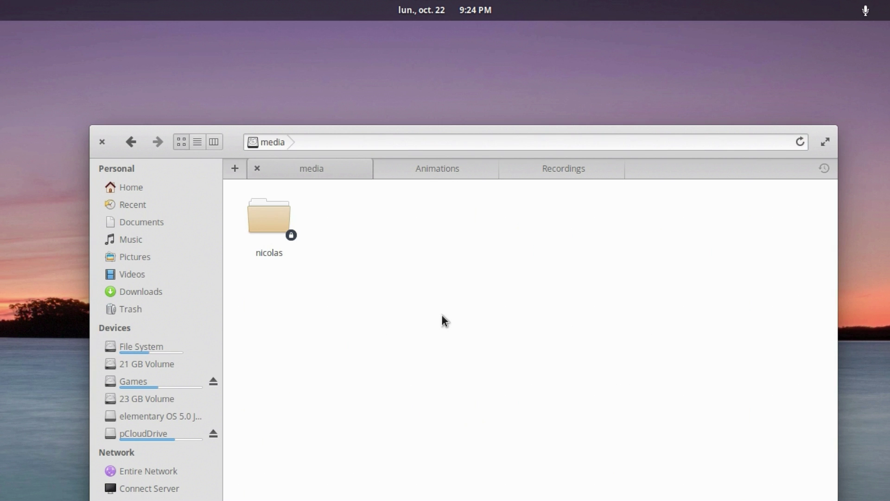
{"action": "left_click", "coordinate": [271, 222]}
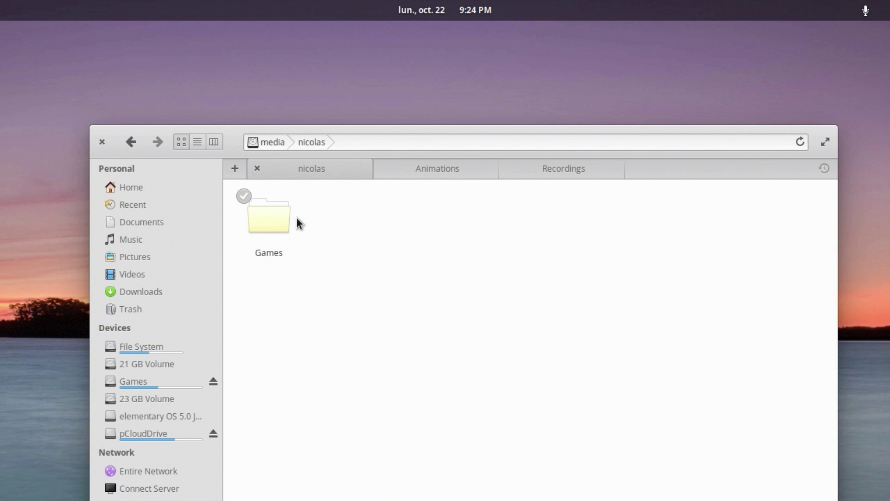
{"action": "left_click", "coordinate": [266, 219]}
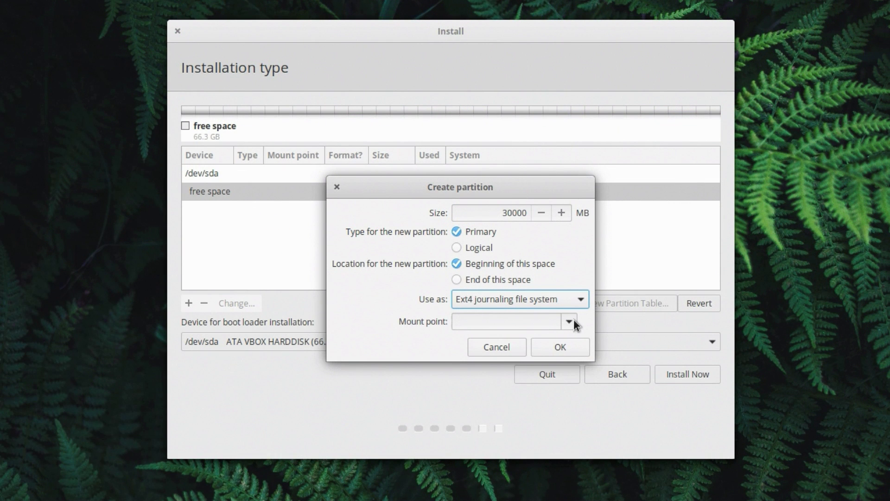
Step: Mount the new 30000 MB ext4 partition as root (/) and create it
{"action": "left_click", "coordinate": [569, 322]}
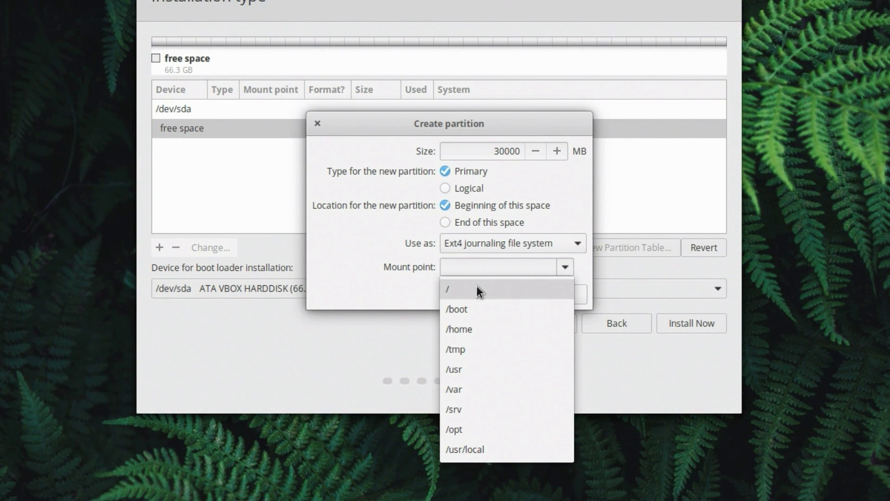
{"action": "left_click", "coordinate": [477, 288]}
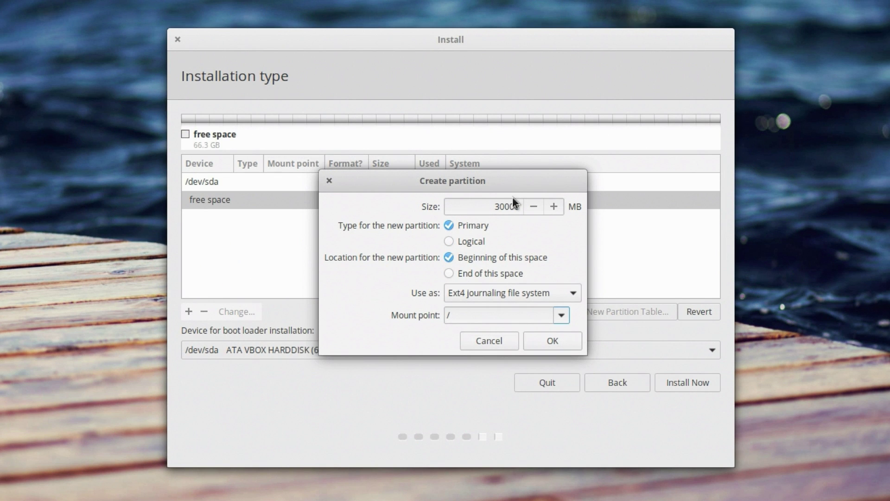
{"action": "left_click", "coordinate": [551, 341]}
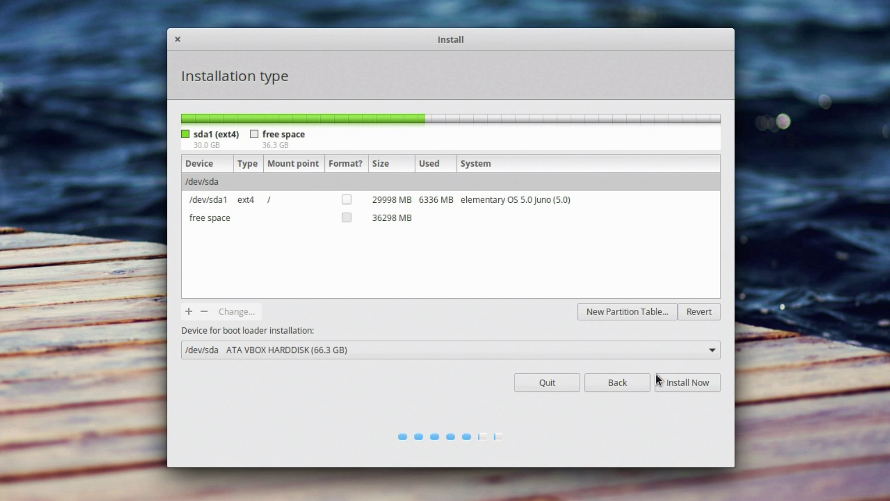
Step: Mark /dev/sda1 to be formatted
{"action": "left_click", "coordinate": [235, 198]}
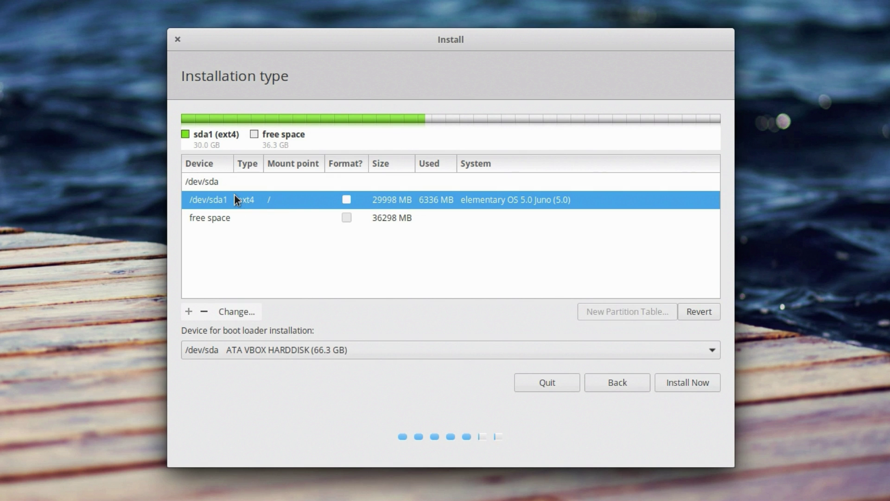
{"action": "left_click", "coordinate": [346, 200]}
{"action": "left_click", "coordinate": [274, 198]}
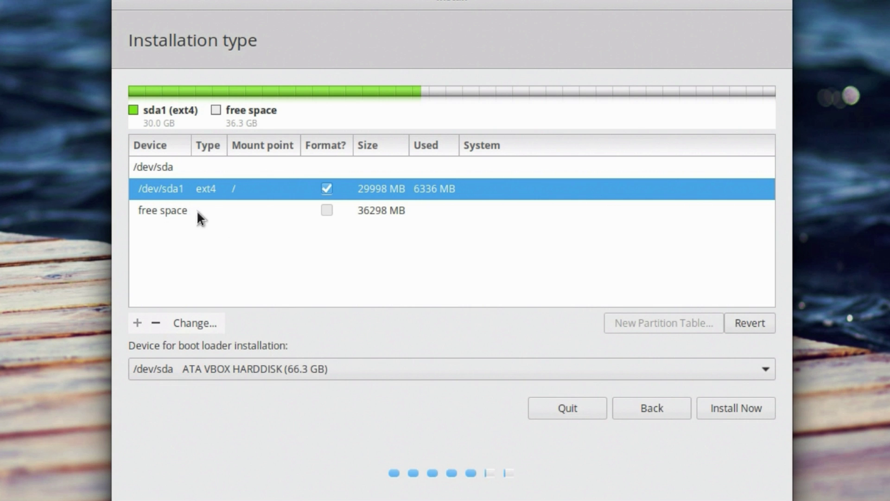
Step: Set up the 36299 MB free space as a primary Ext4 partition mounted at /home
{"action": "left_click", "coordinate": [196, 210]}
{"action": "left_click", "coordinate": [135, 323]}
{"action": "left_click", "coordinate": [502, 205]}
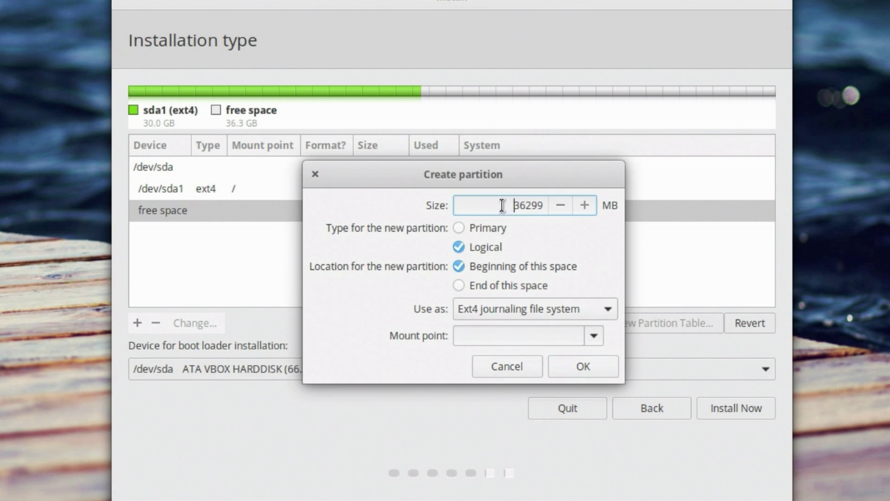
{"action": "double_click", "coordinate": [502, 205]}
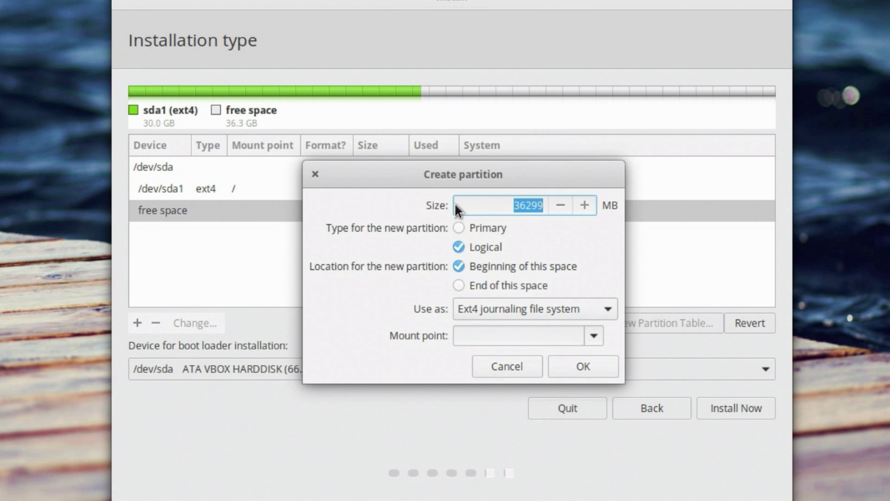
{"action": "left_click", "coordinate": [459, 228]}
{"action": "left_click", "coordinate": [459, 247]}
{"action": "left_click", "coordinate": [458, 228]}
{"action": "left_click", "coordinate": [495, 315]}
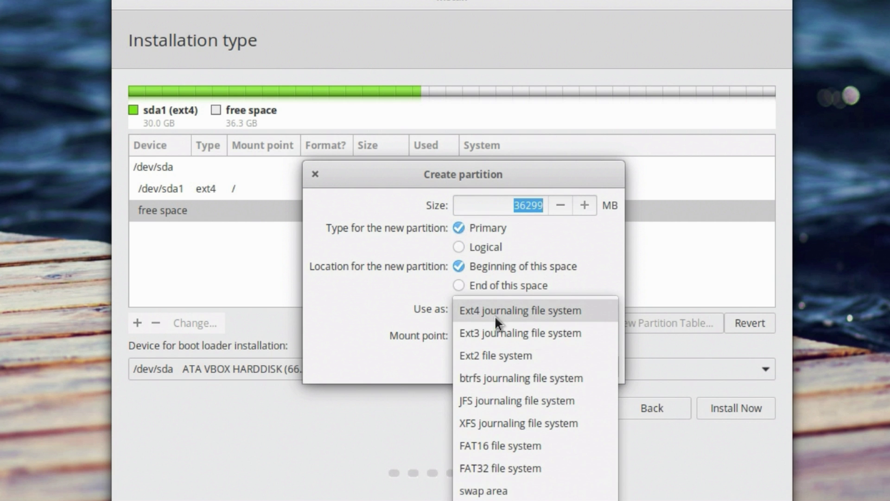
{"action": "left_click", "coordinate": [482, 309]}
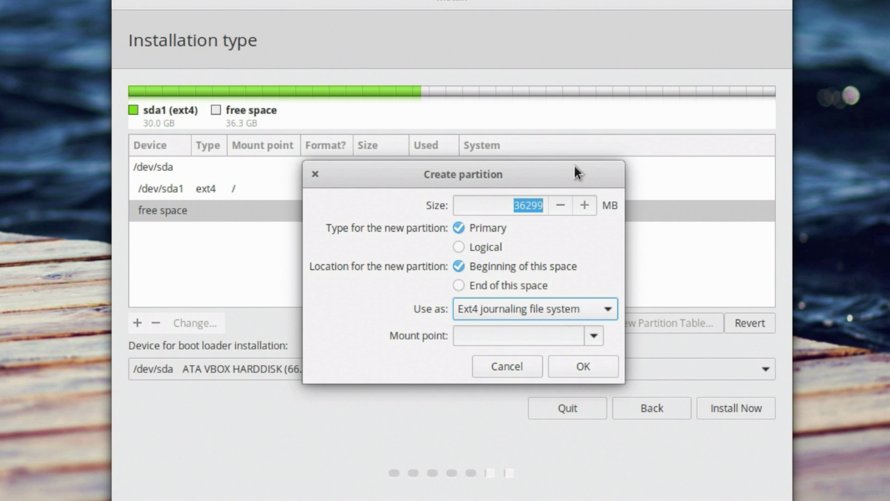
{"action": "left_click", "coordinate": [592, 335]}
{"action": "left_click", "coordinate": [546, 407]}
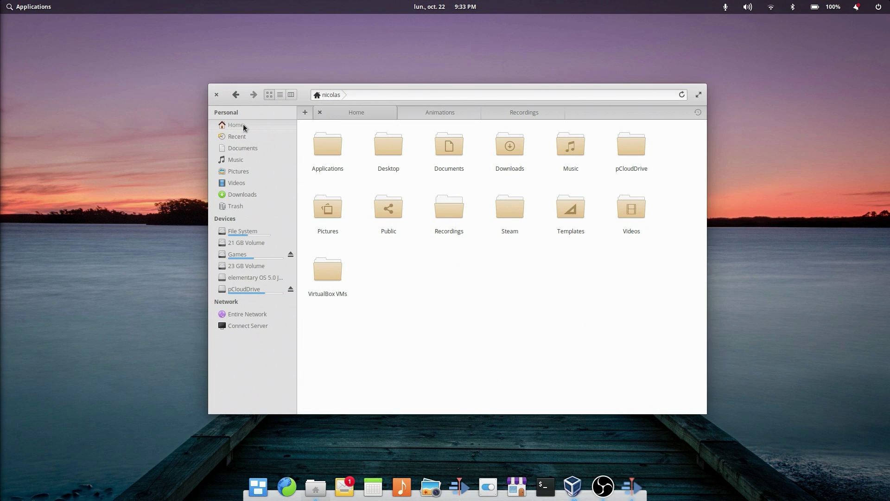
Step: Browse from File System into home and the user's folder, showing its path as text
{"action": "left_click", "coordinate": [232, 231]}
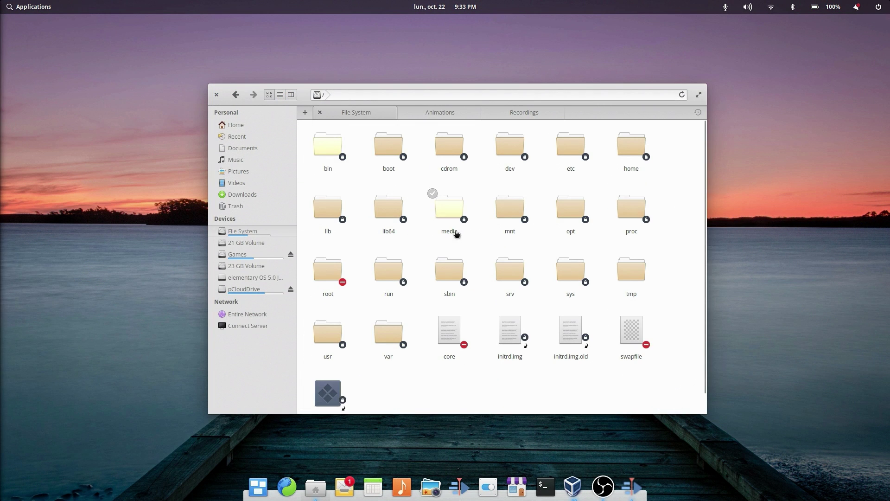
{"action": "double_click", "coordinate": [630, 145]}
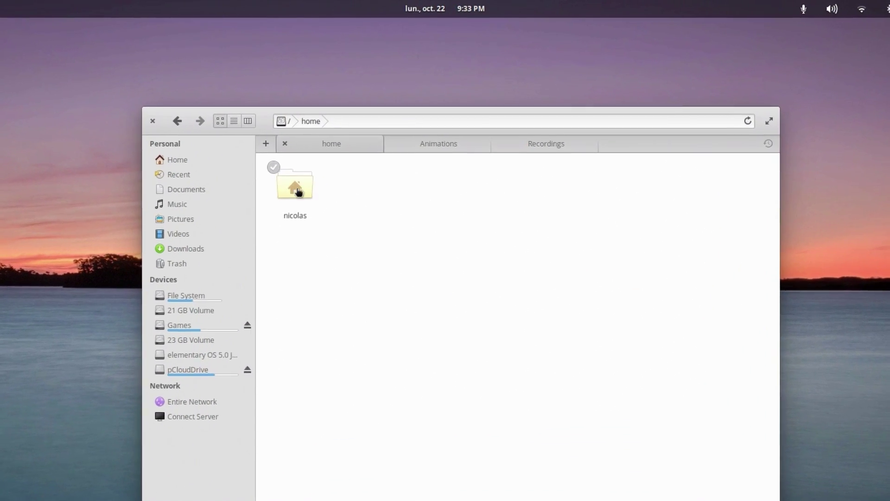
{"action": "double_click", "coordinate": [298, 192]}
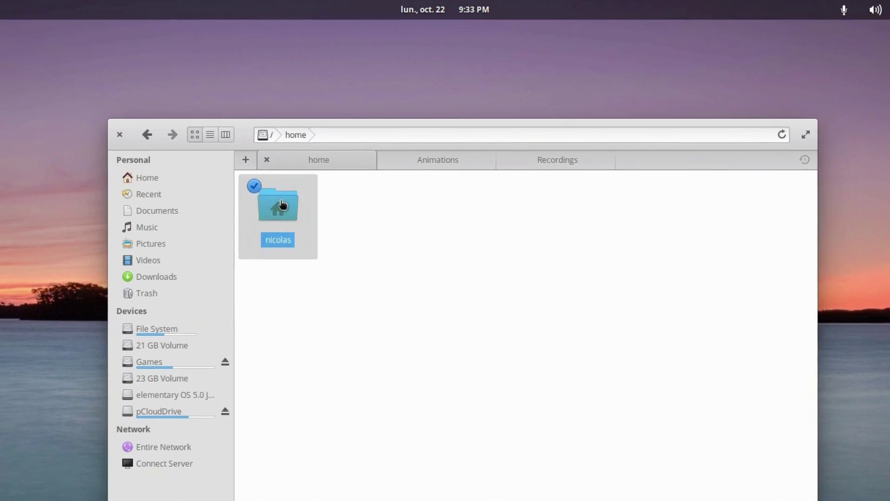
{"action": "left_click", "coordinate": [365, 120]}
{"action": "left_click", "coordinate": [366, 120]}
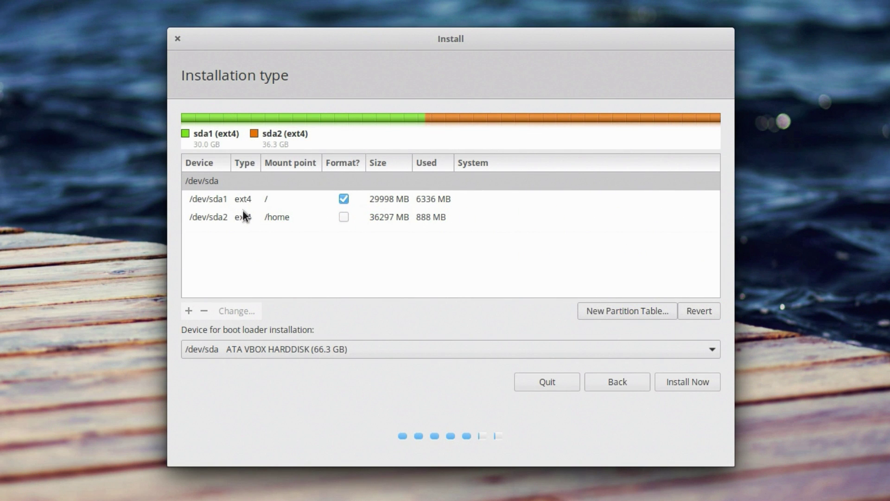
Step: Check that /dev/sda1 is mounted at / and close its settings unchanged
{"action": "left_click", "coordinate": [236, 199]}
{"action": "left_click", "coordinate": [234, 312]}
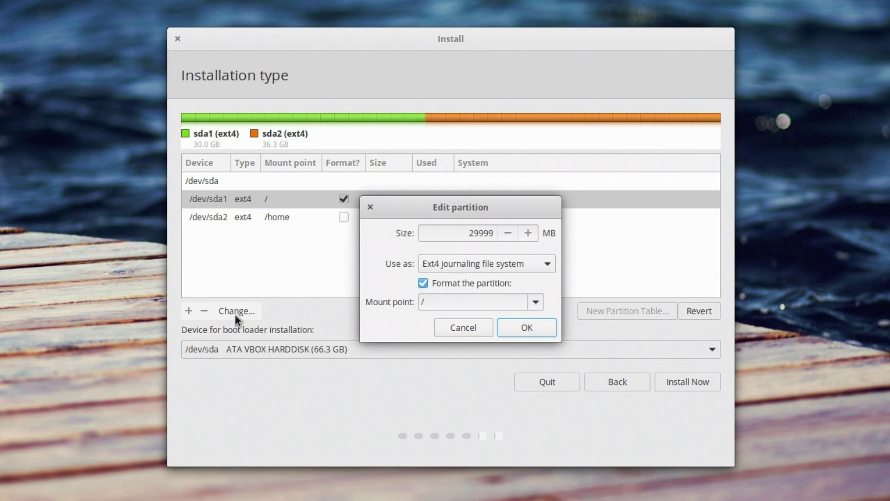
{"action": "double_click", "coordinate": [431, 301]}
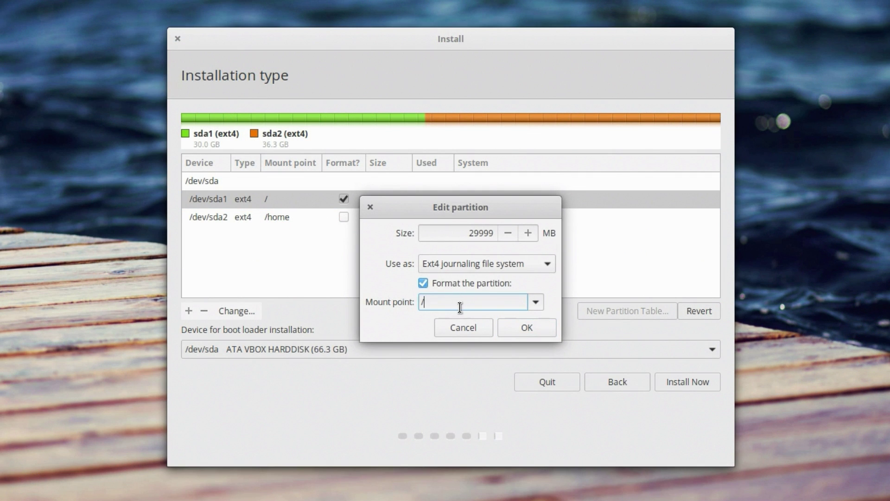
{"action": "left_click", "coordinate": [463, 327]}
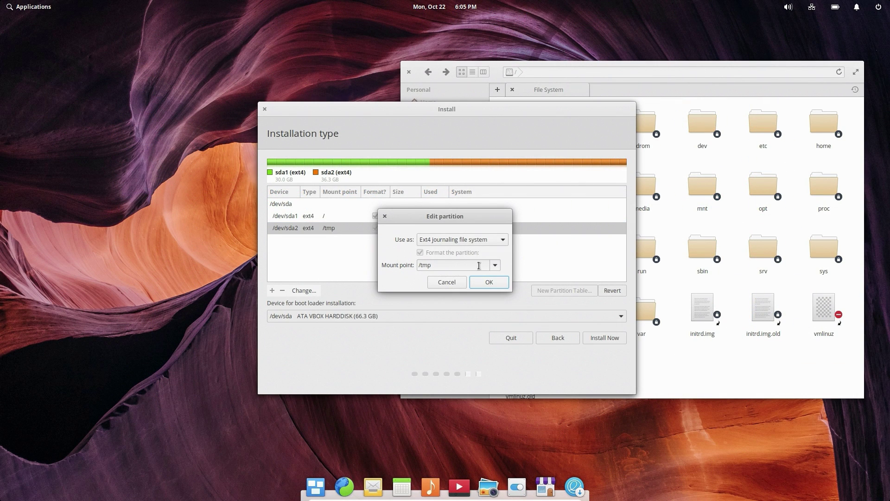
Step: Mount /dev/sda2 at /boot, then inspect the boot folder in Files
{"action": "left_click", "coordinate": [495, 265]}
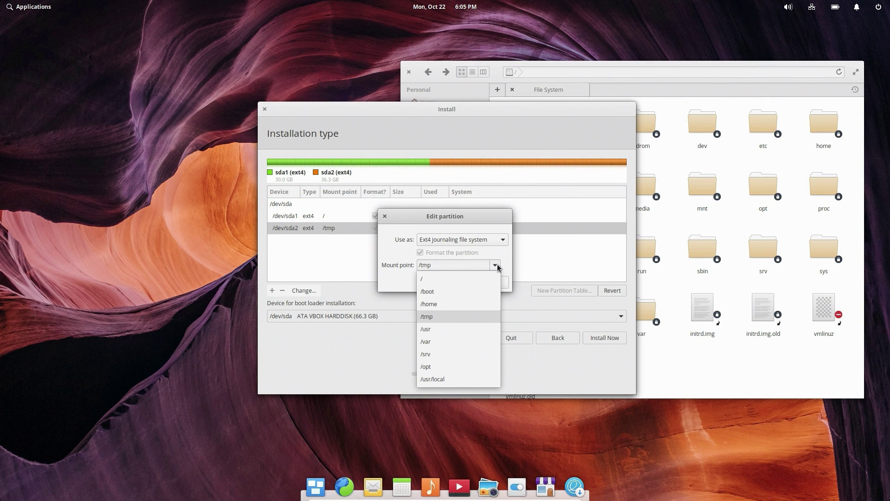
{"action": "left_click", "coordinate": [441, 291]}
{"action": "left_click", "coordinate": [488, 281]}
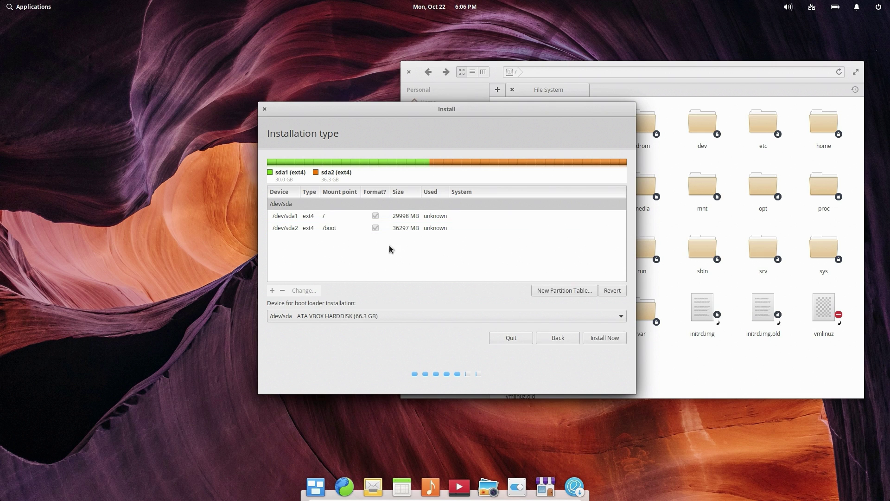
{"action": "left_click", "coordinate": [772, 372]}
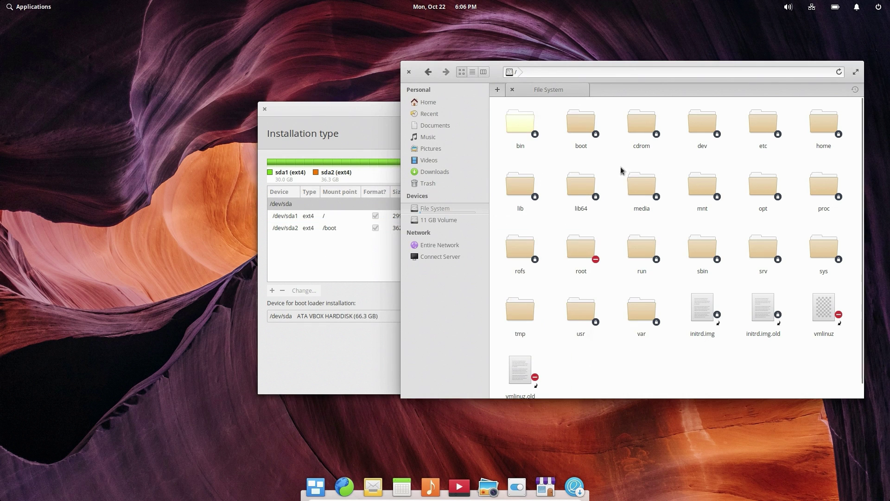
{"action": "left_click", "coordinate": [581, 122]}
{"action": "left_click_drag", "start_coordinate": [661, 69], "coordinate": [464, 87]}
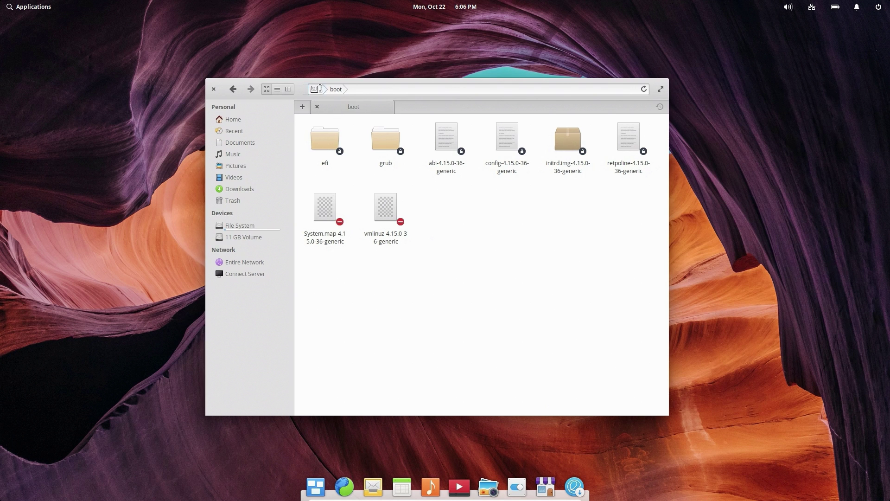
{"action": "left_click", "coordinate": [320, 89]}
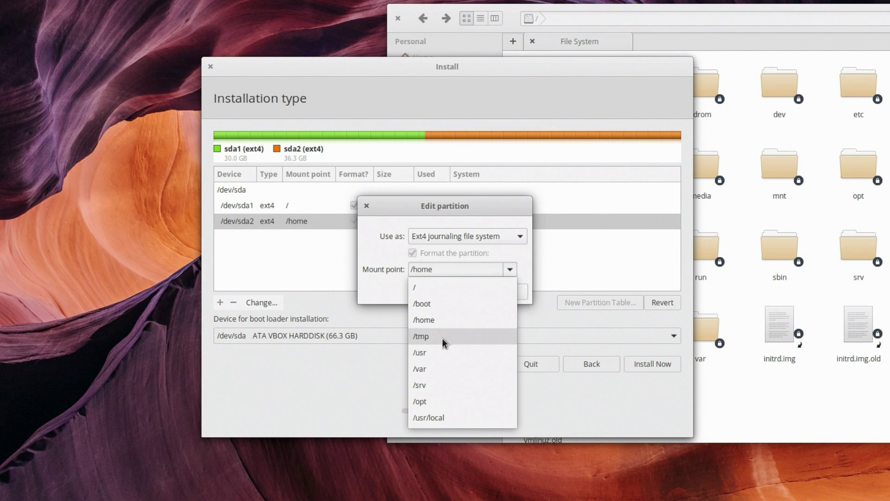
Step: Assign /dev/sda2 a new mount point, then reopen its mount point list
{"action": "left_click", "coordinate": [441, 336]}
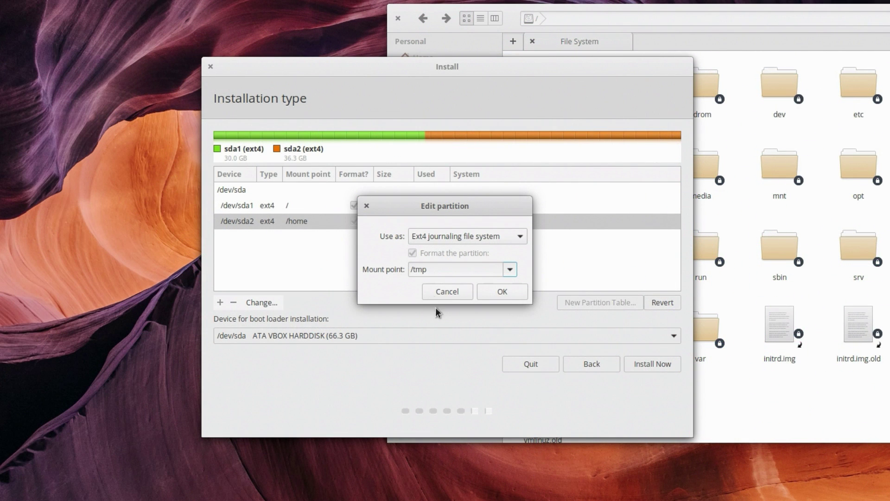
{"action": "left_click", "coordinate": [502, 293]}
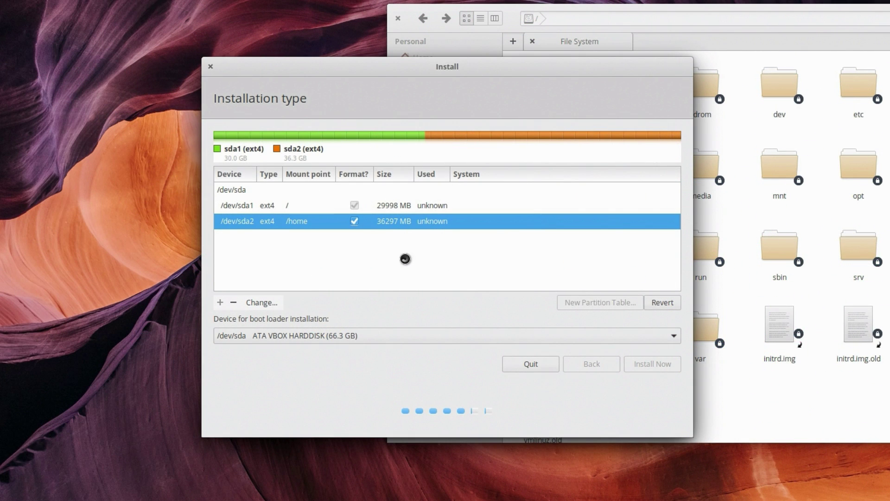
{"action": "left_click", "coordinate": [285, 222]}
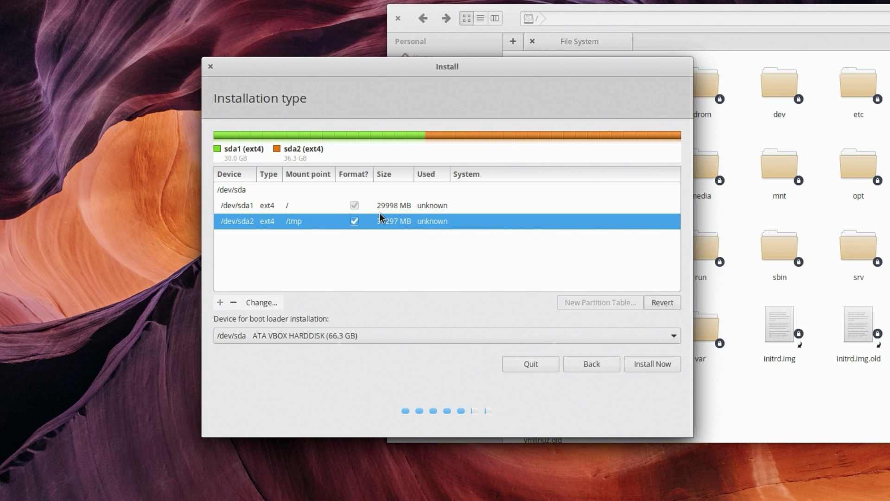
{"action": "left_click", "coordinate": [270, 304]}
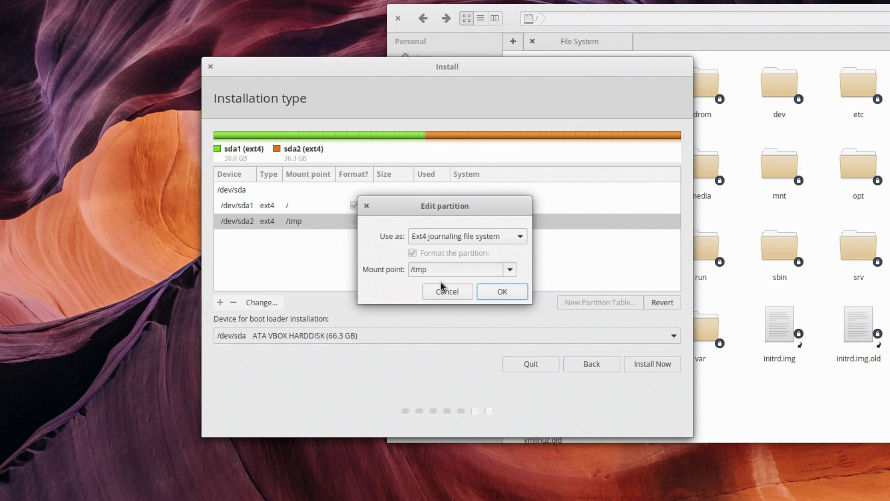
{"action": "left_click", "coordinate": [511, 268]}
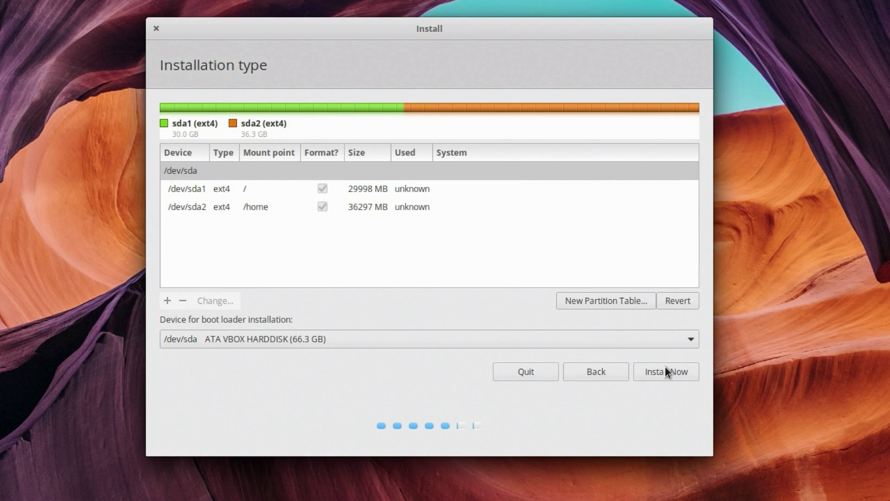
Step: Install, confirm disk writes, and create the user account with a password and automatic login
{"action": "left_click", "coordinate": [647, 366]}
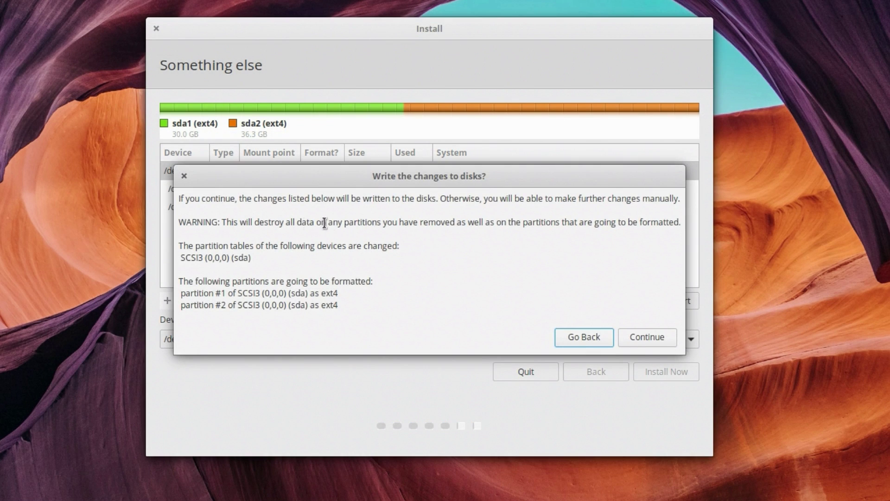
{"action": "left_click", "coordinate": [647, 336]}
{"action": "left_click", "coordinate": [665, 371]}
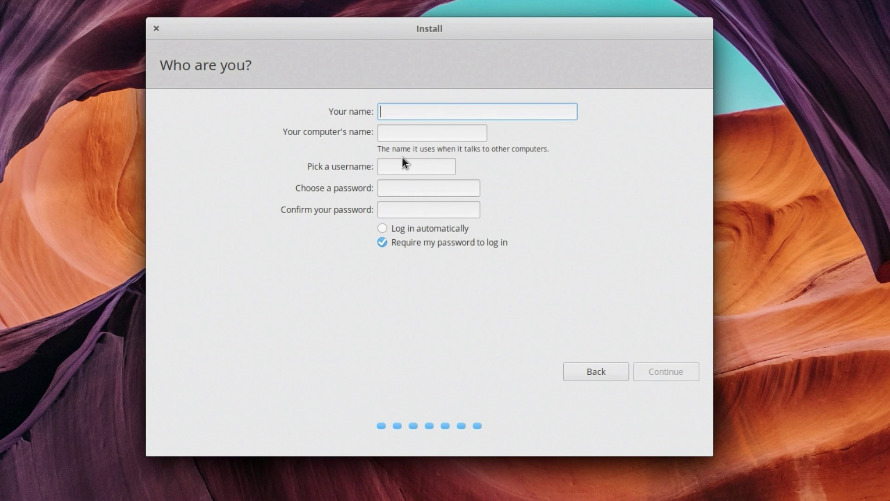
{"action": "type", "text": "Nick"}
{"action": "key", "text": "Tab"}
{"action": "key", "text": "Tab"}
{"action": "key", "text": "Tab"}
{"action": "type", "text": "1234"}
{"action": "key", "text": "Tab"}
{"action": "type", "text": "1234"}
{"action": "left_click", "coordinate": [427, 232]}
{"action": "key", "text": "Return"}
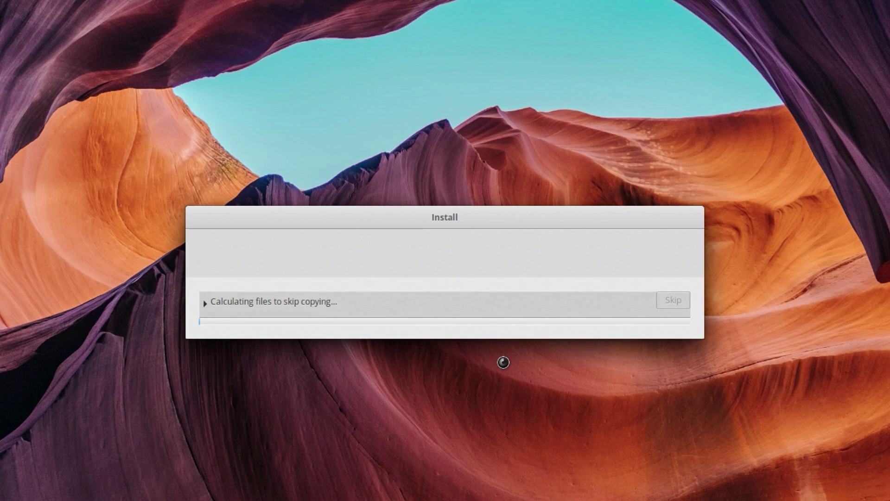